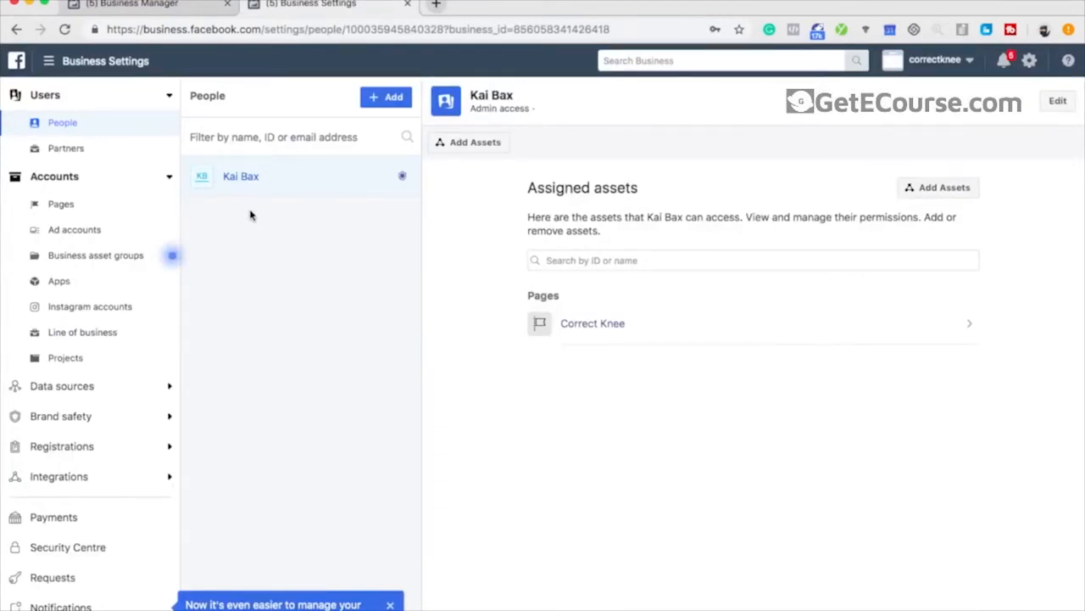
- Review the options for adding Pages and ad accounts, plus the Instagram accounts section of the business settings
left_click(61, 204)
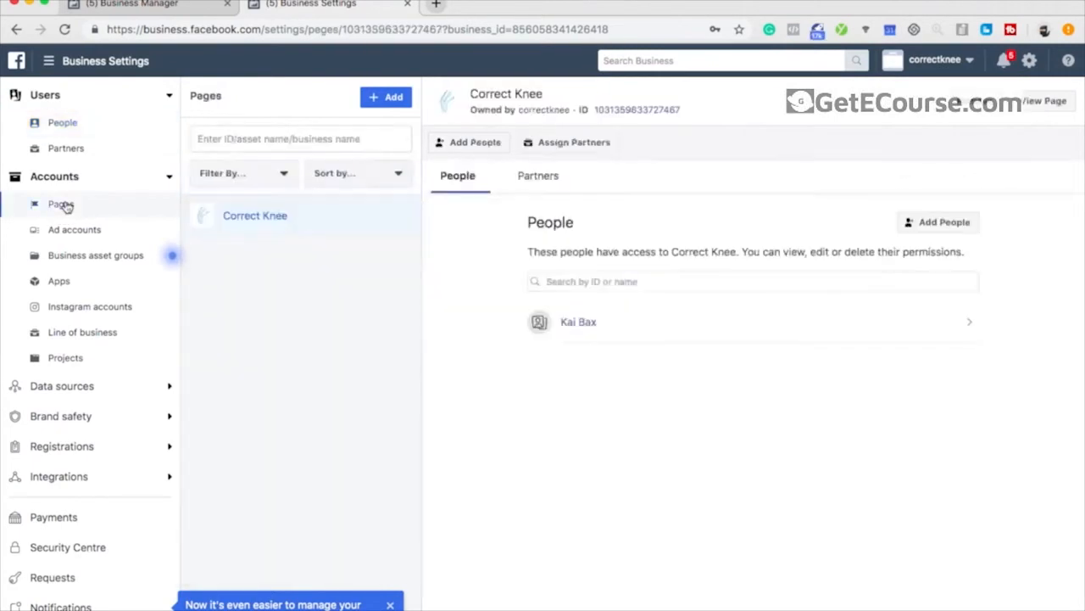
left_click(394, 99)
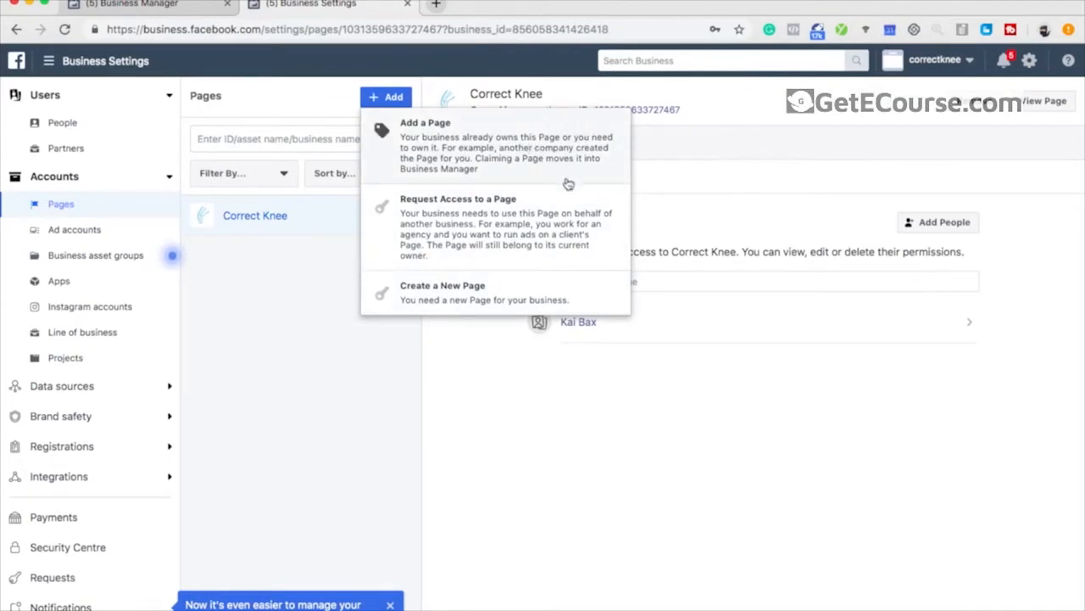
left_click(119, 228)
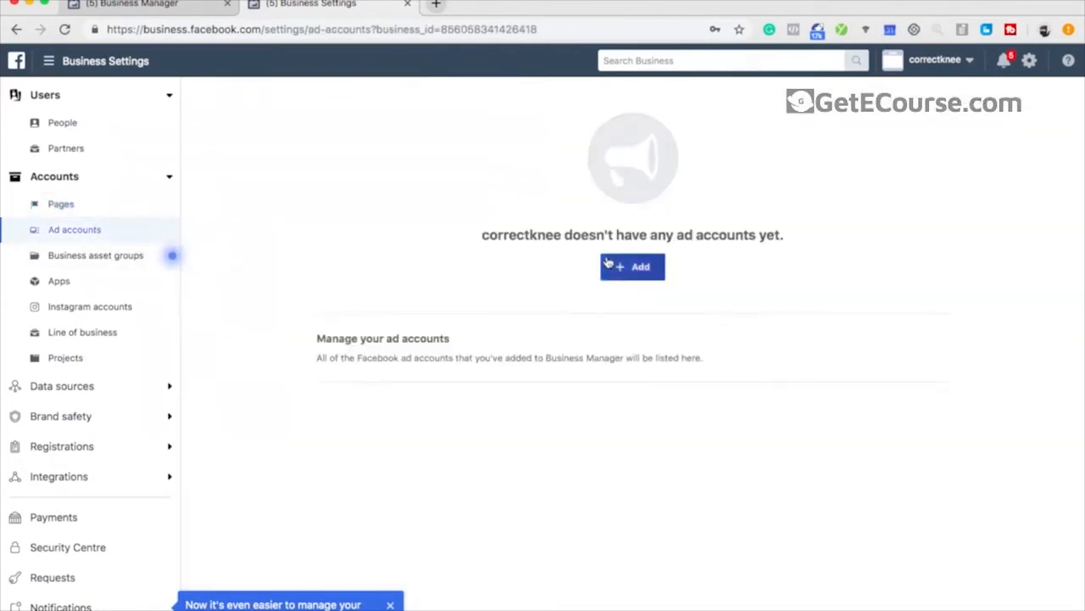
left_click(655, 271)
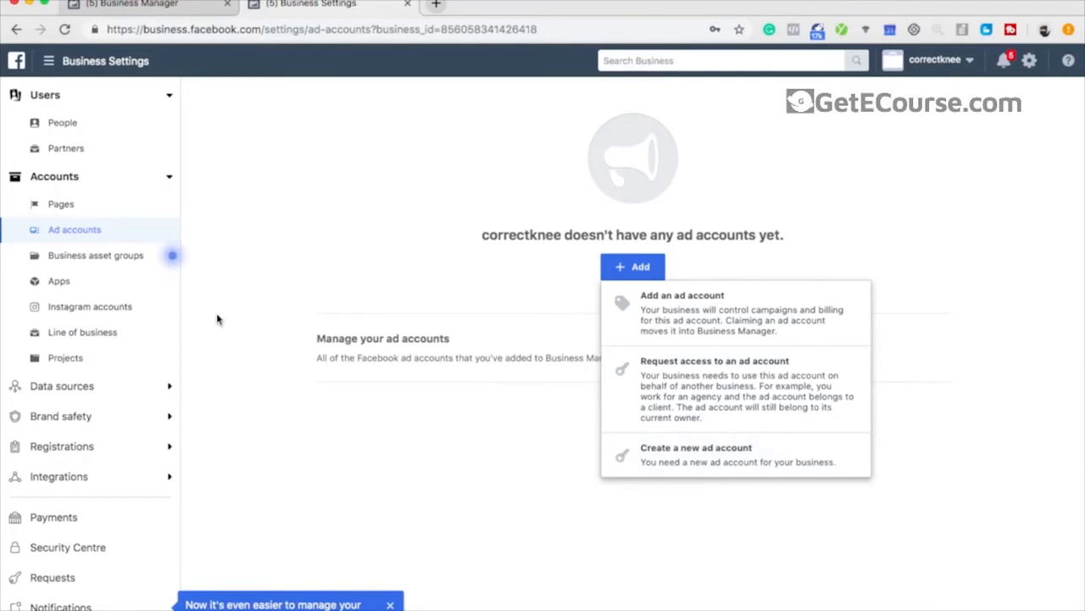
left_click(156, 310)
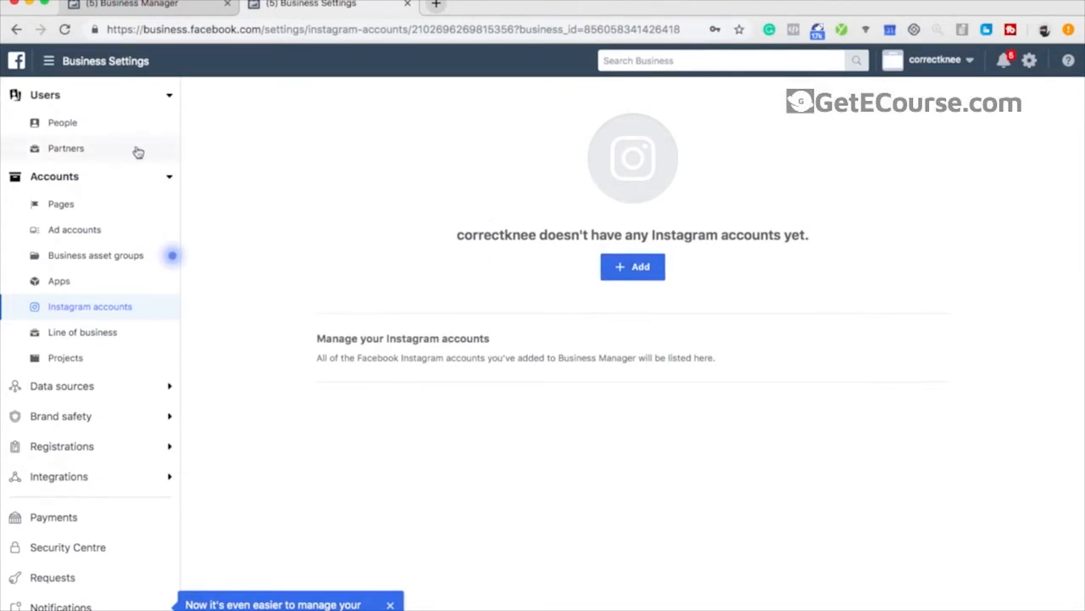
- Add a new partner to share assets with, entering the agency's partner business ID
left_click(110, 150)
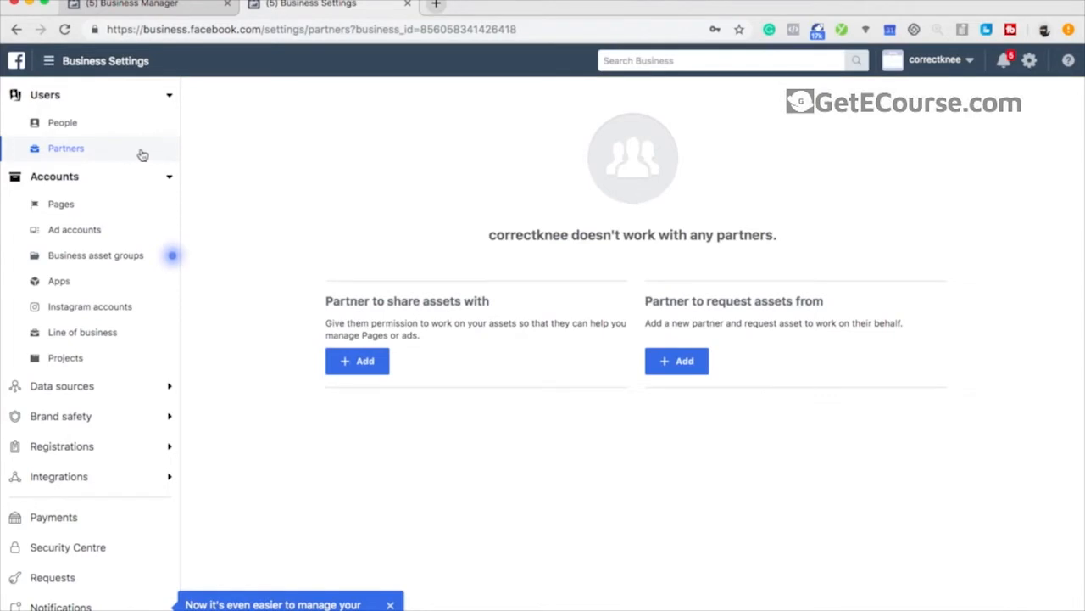
left_click(382, 356)
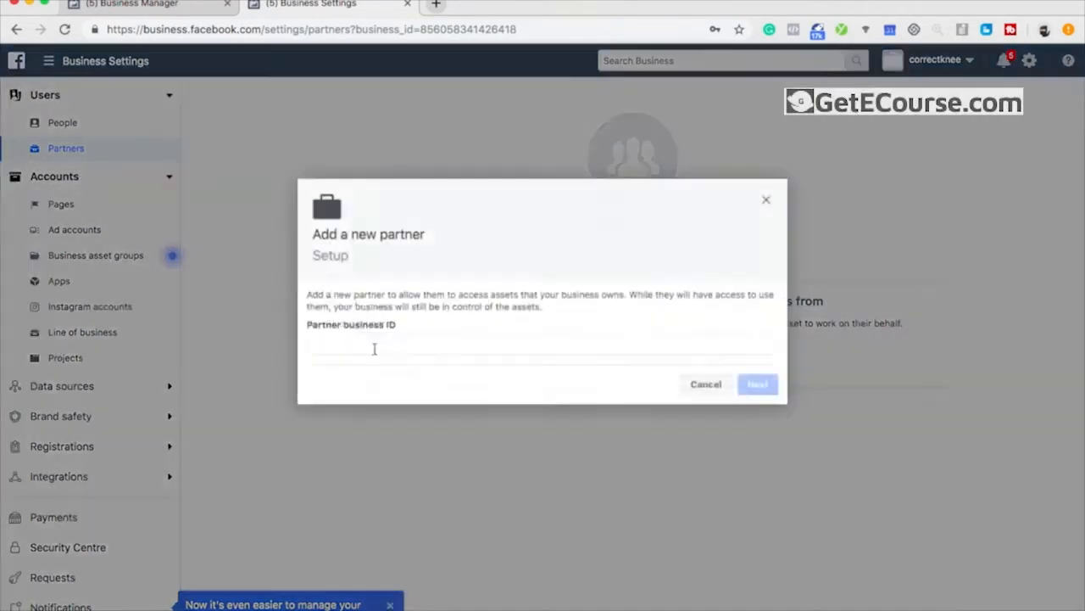
left_click(455, 345)
key("super+v")
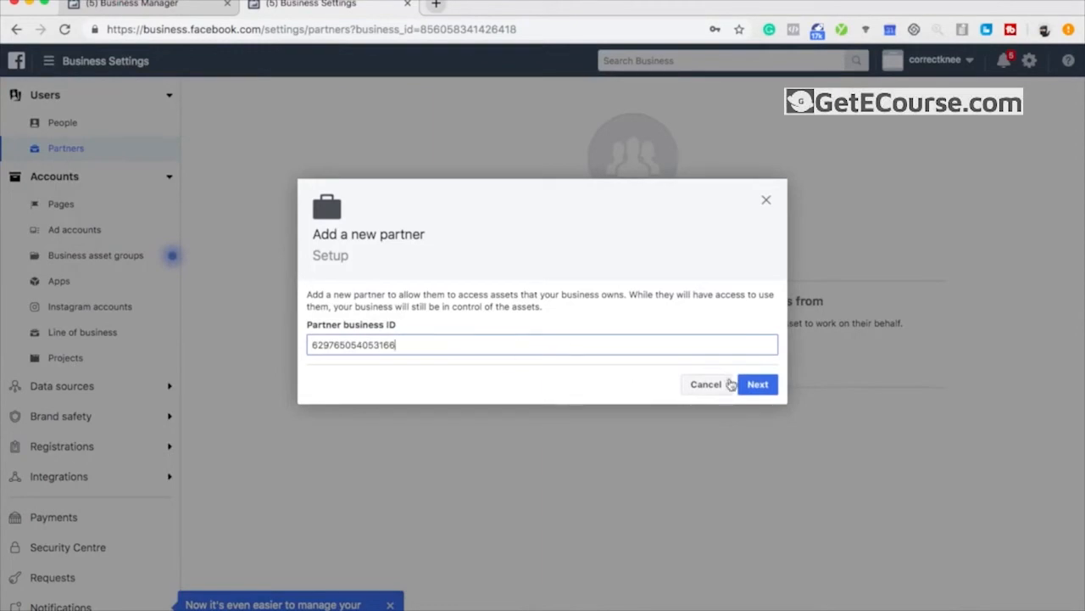
left_click(757, 386)
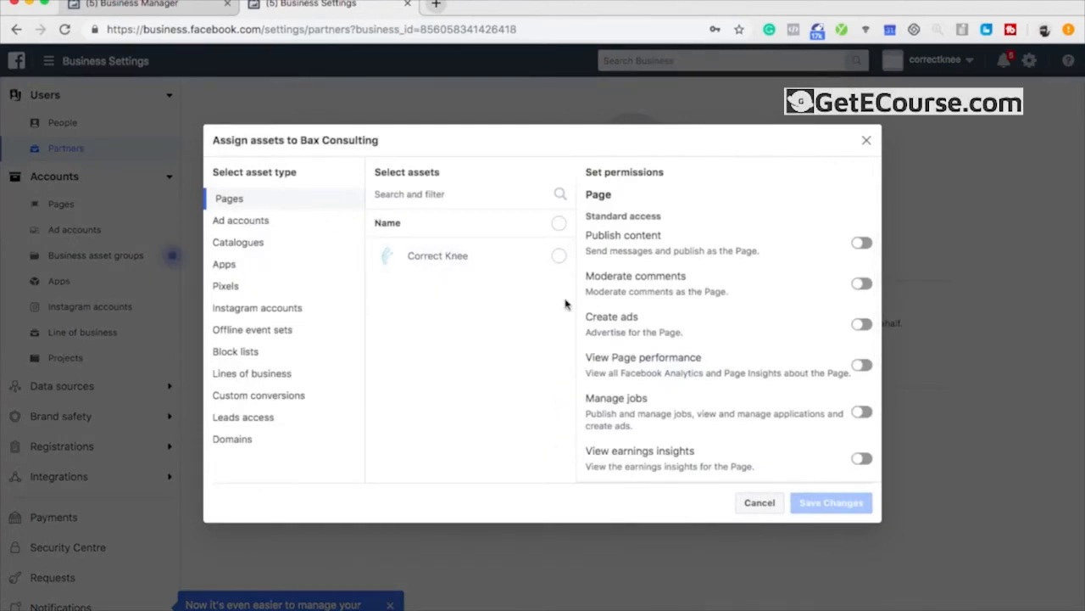
- Assign the Correct Knee Page with Manage Page access and the Correct Knee ad account to Bax Consulting
left_click(558, 256)
scroll(728, 371, "down", 3)
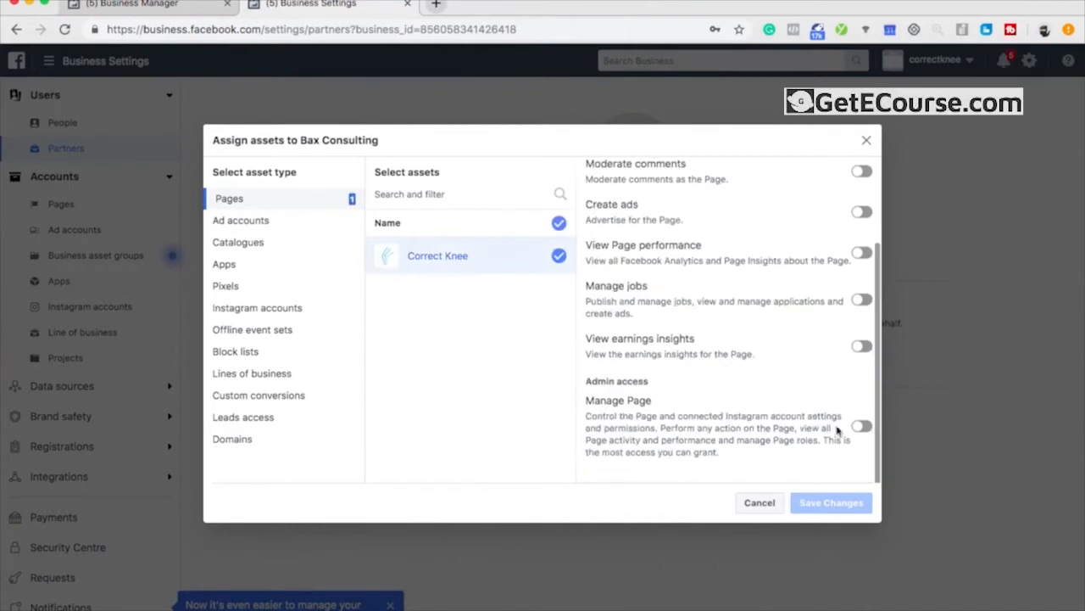
left_click(861, 427)
left_click(271, 223)
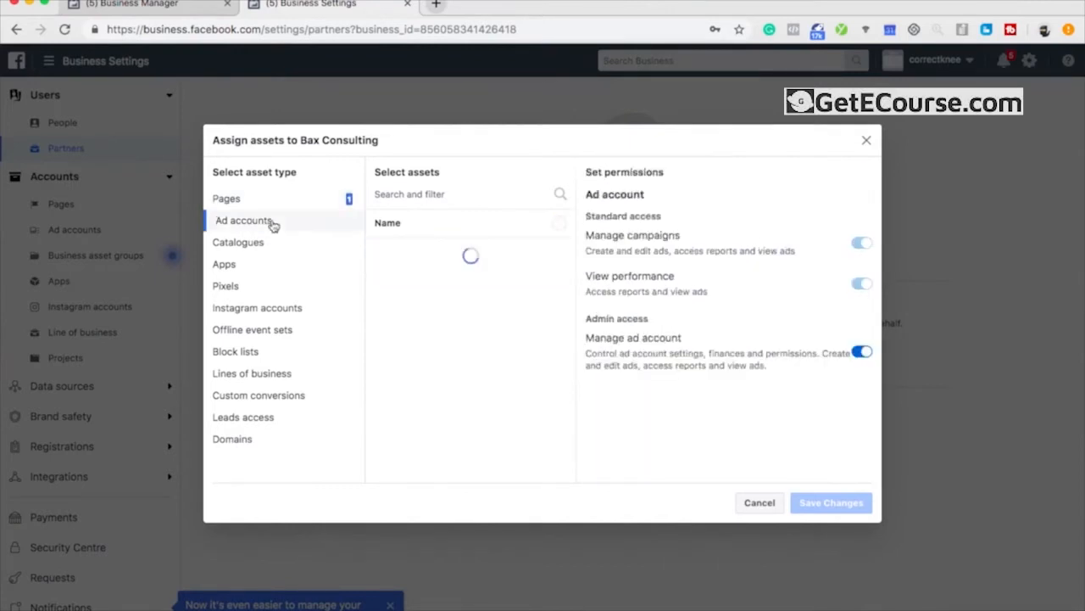
left_click(496, 267)
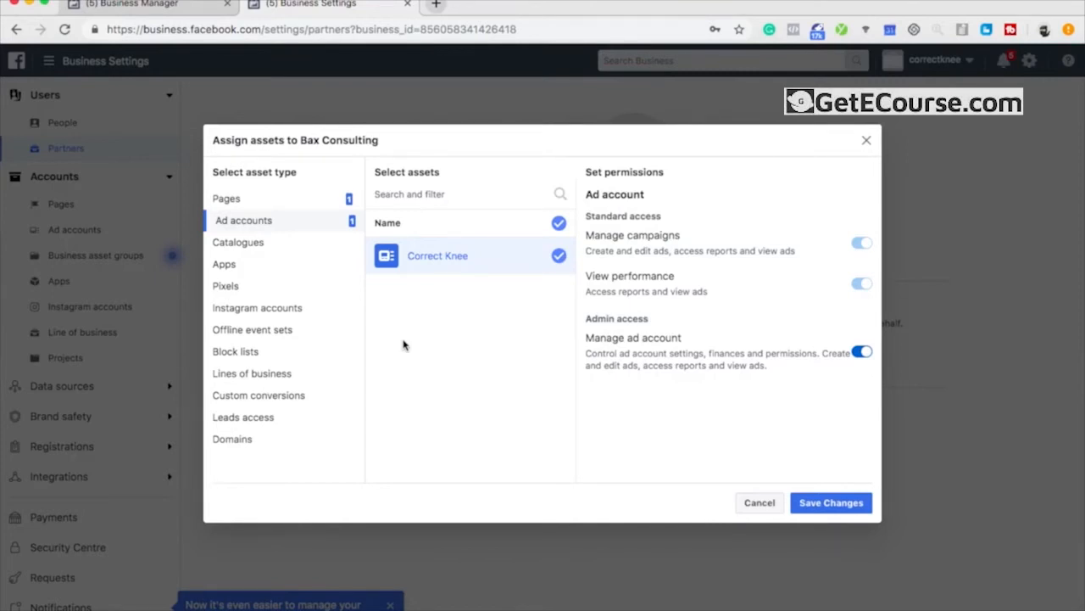
left_click(283, 288)
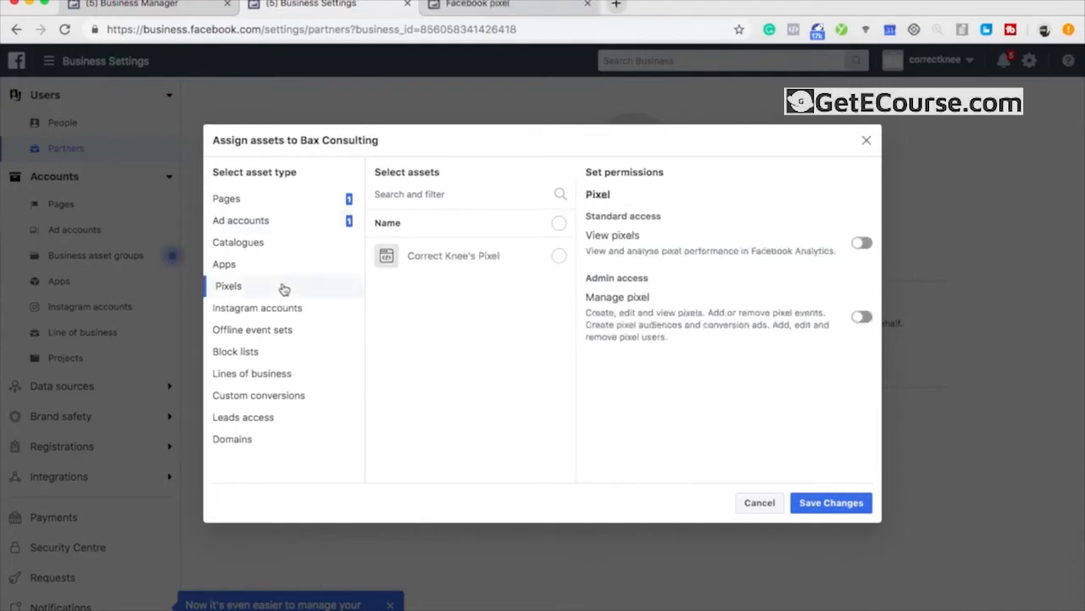
left_click(558, 257)
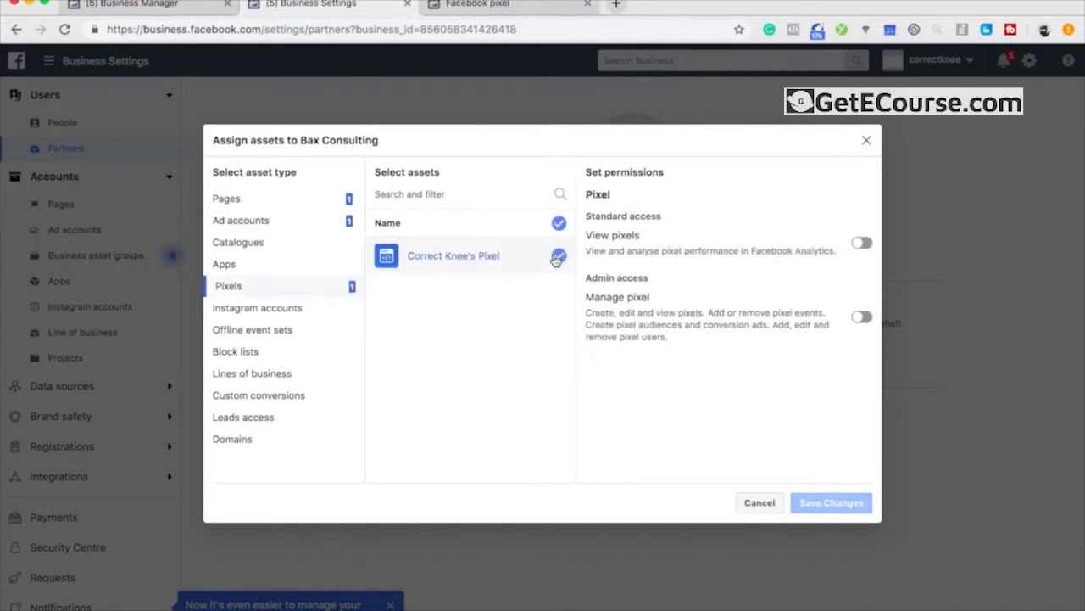
left_click(862, 317)
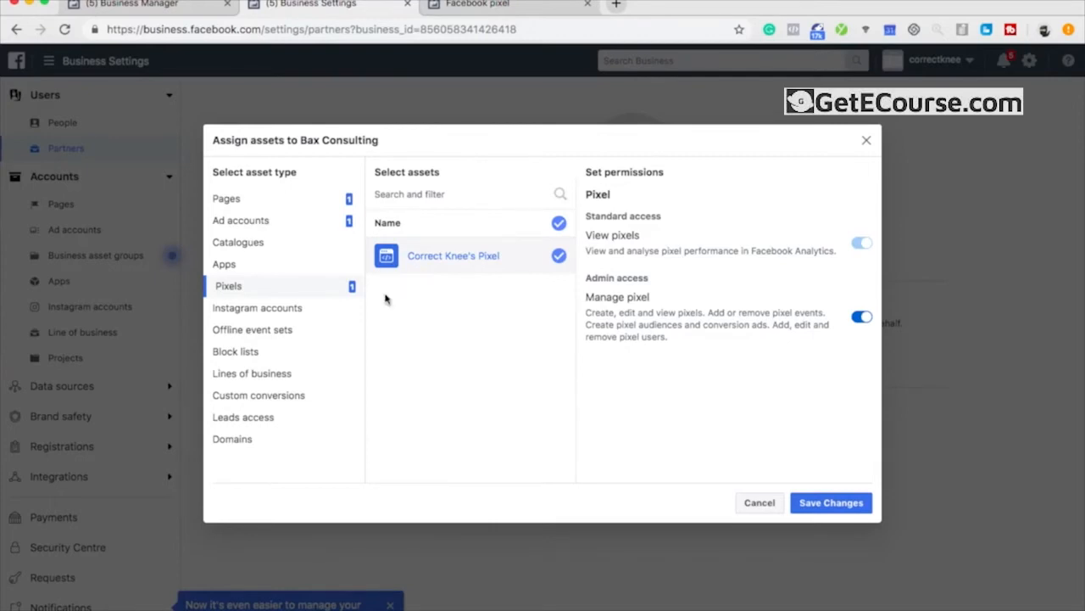
left_click(326, 313)
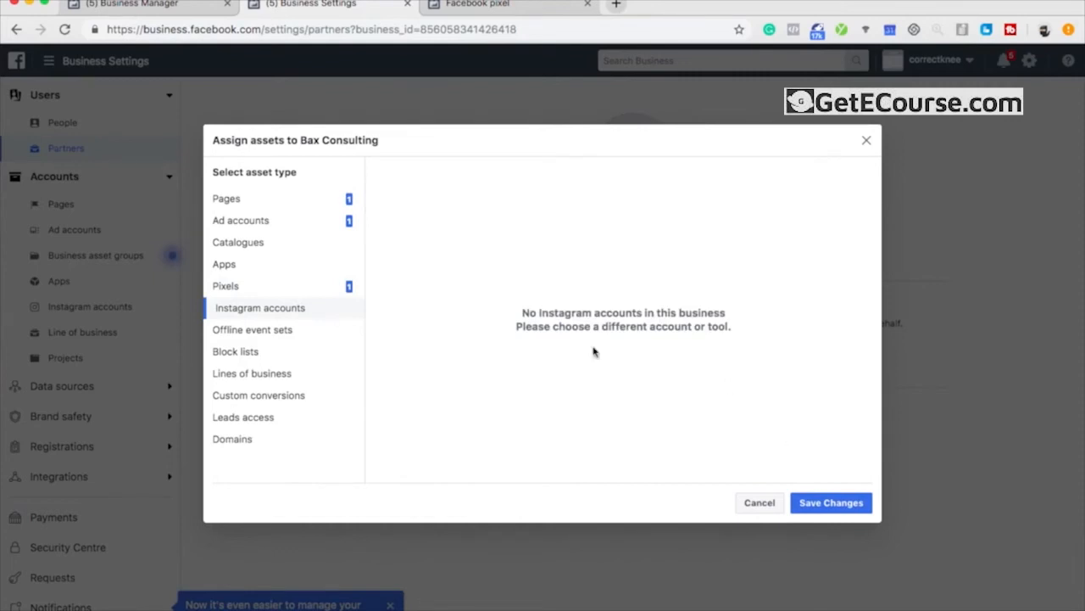
left_click(831, 502)
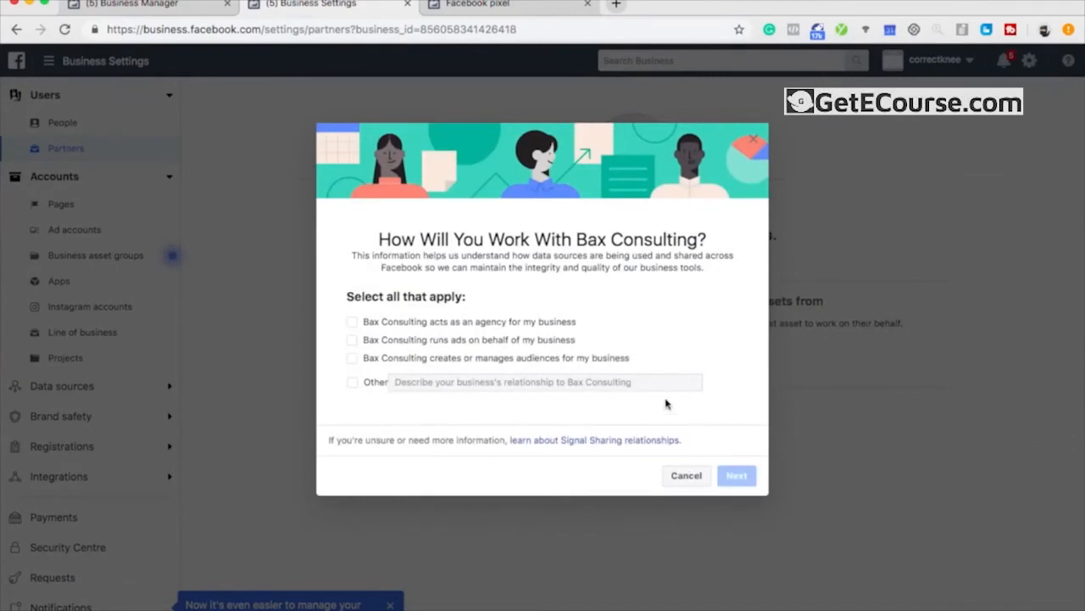
- Declare Bax Consulting as an agency that runs ads and creates or manages audiences, and accept the data source sharing terms
left_click(567, 323)
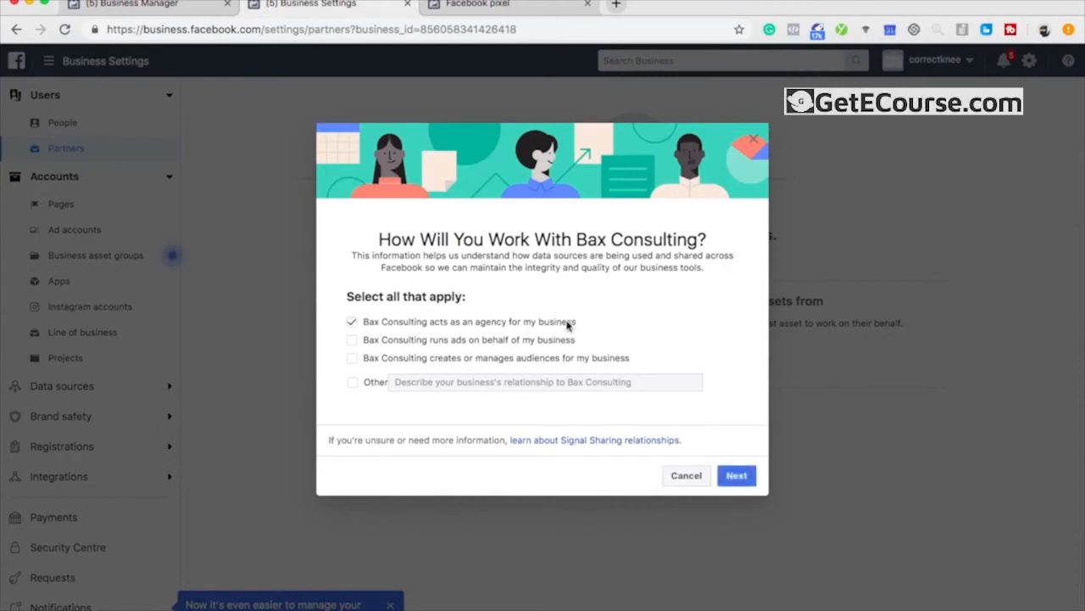
left_click(573, 340)
left_click(601, 360)
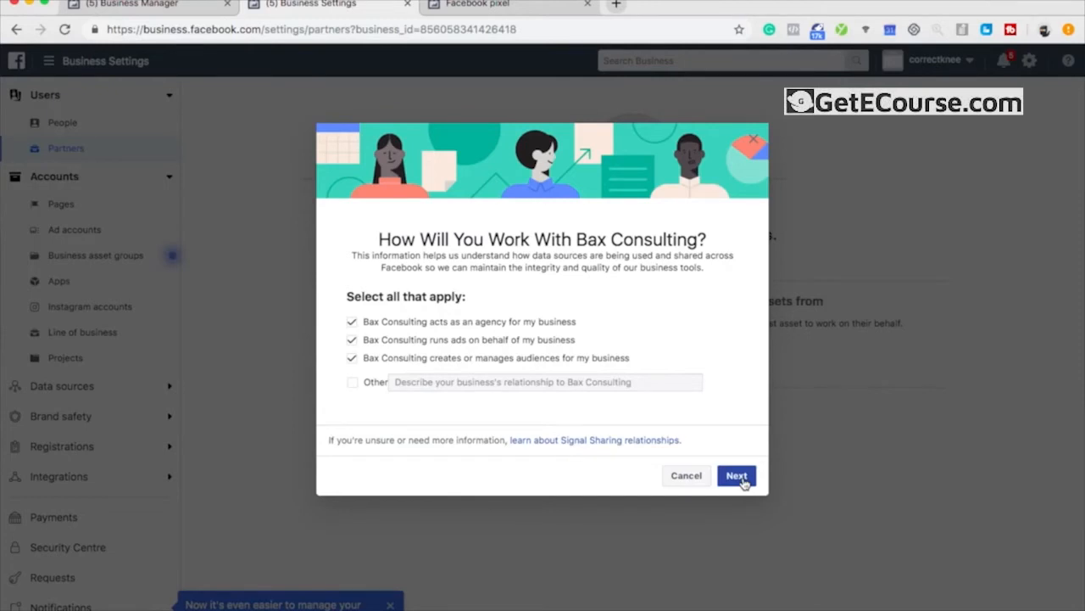
left_click(736, 475)
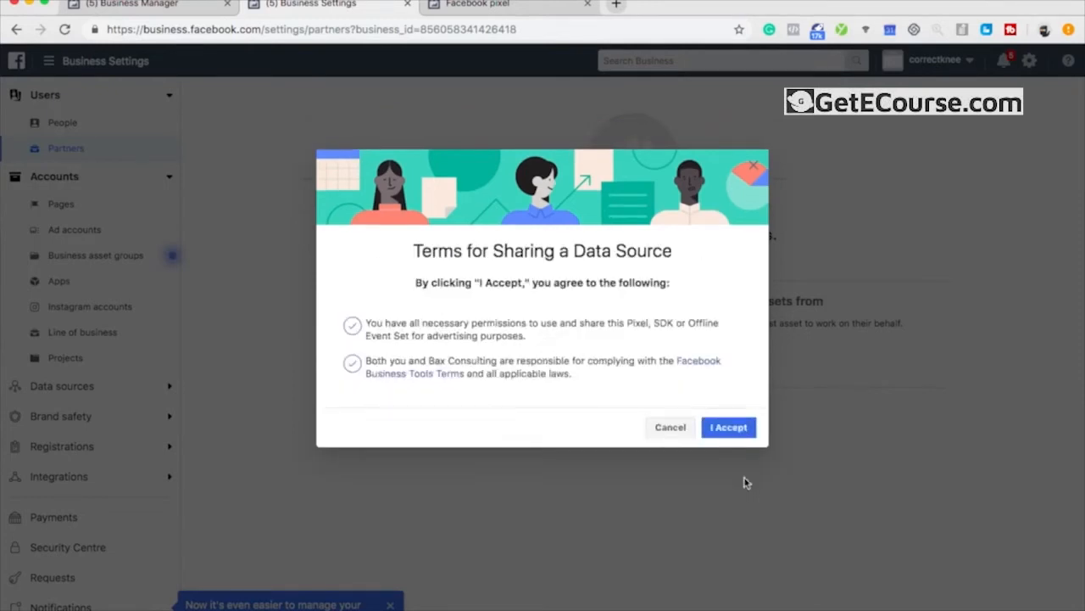
left_click(729, 427)
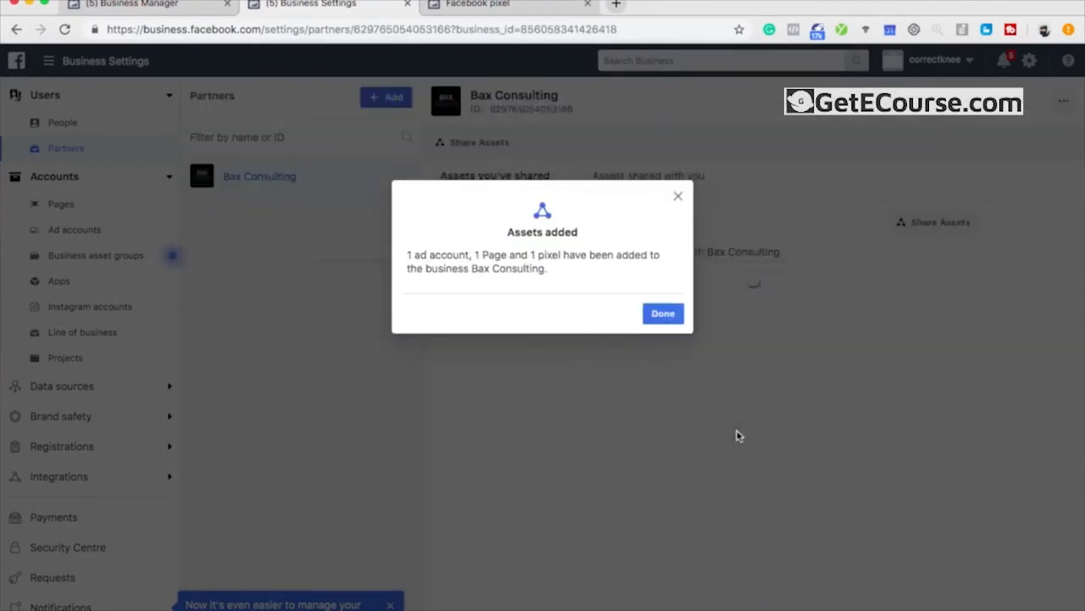
left_click(665, 314)
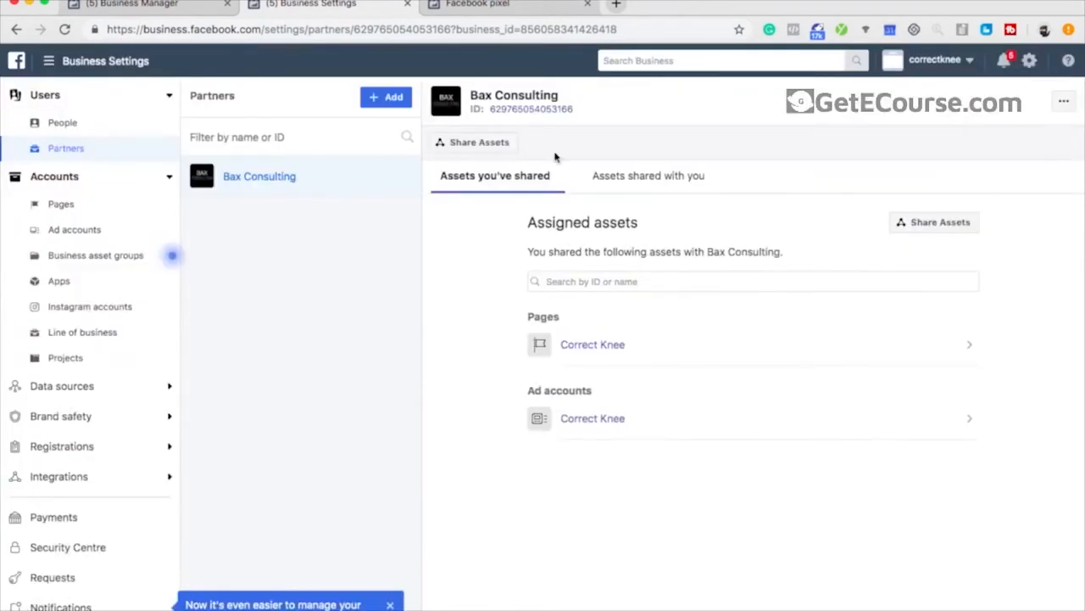
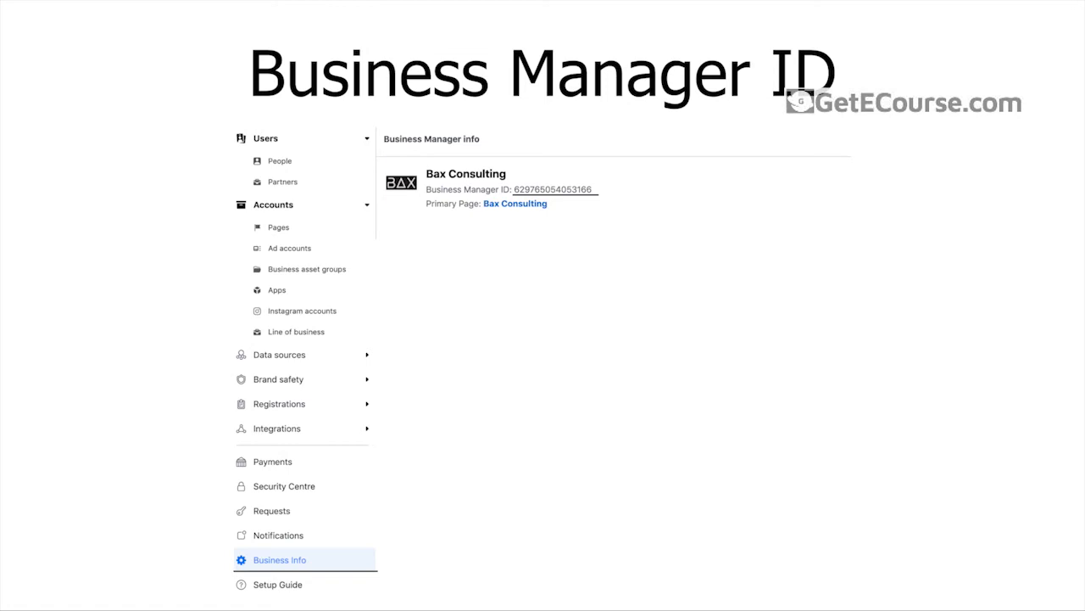
key("Right")
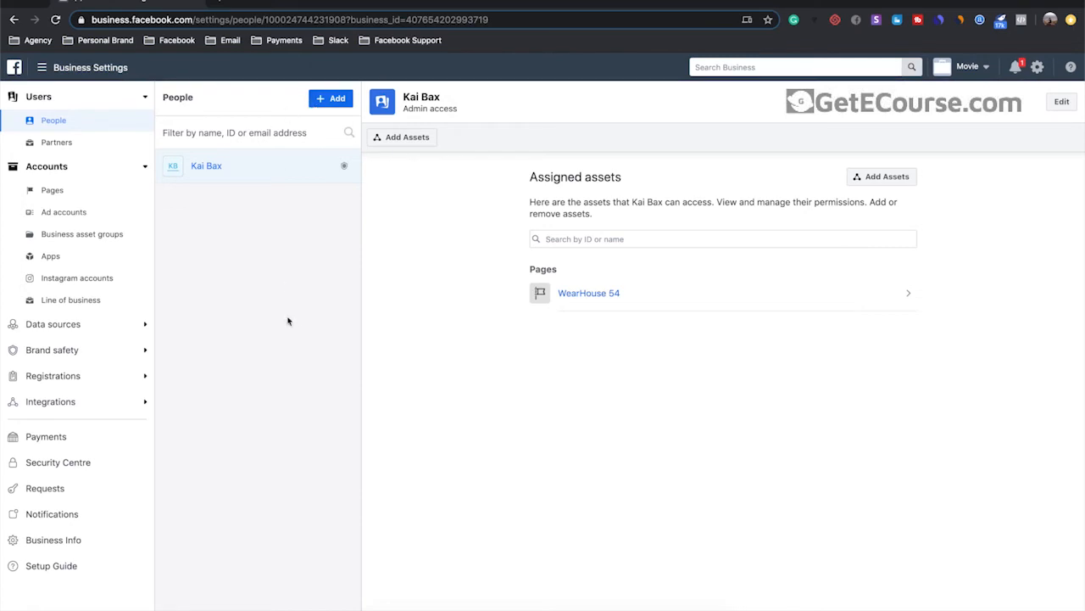
- Start a new business asset group organised by the Agency option
left_click(91, 244)
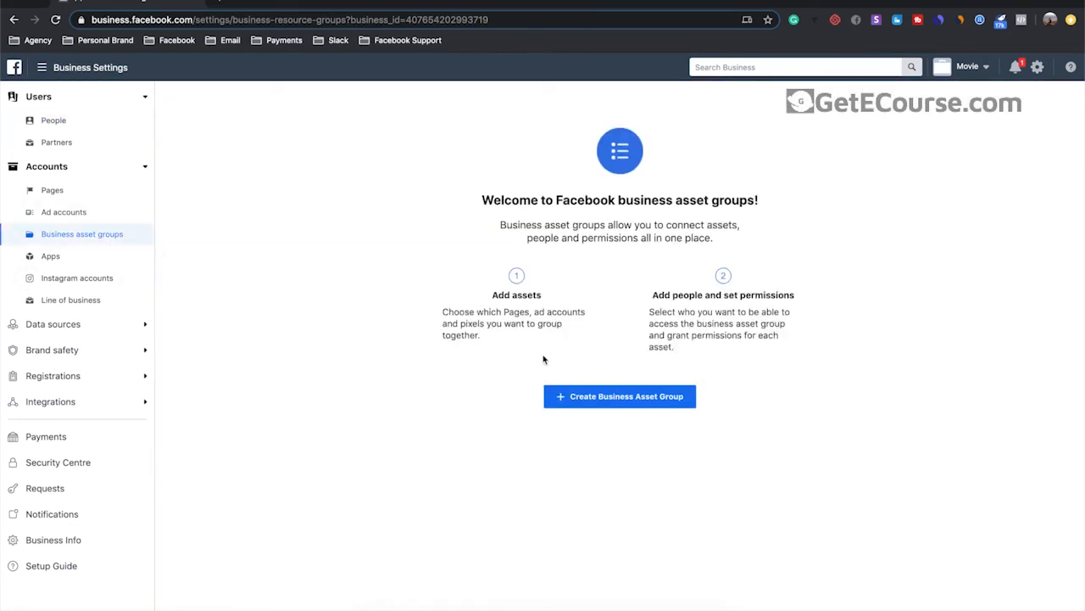
left_click(605, 401)
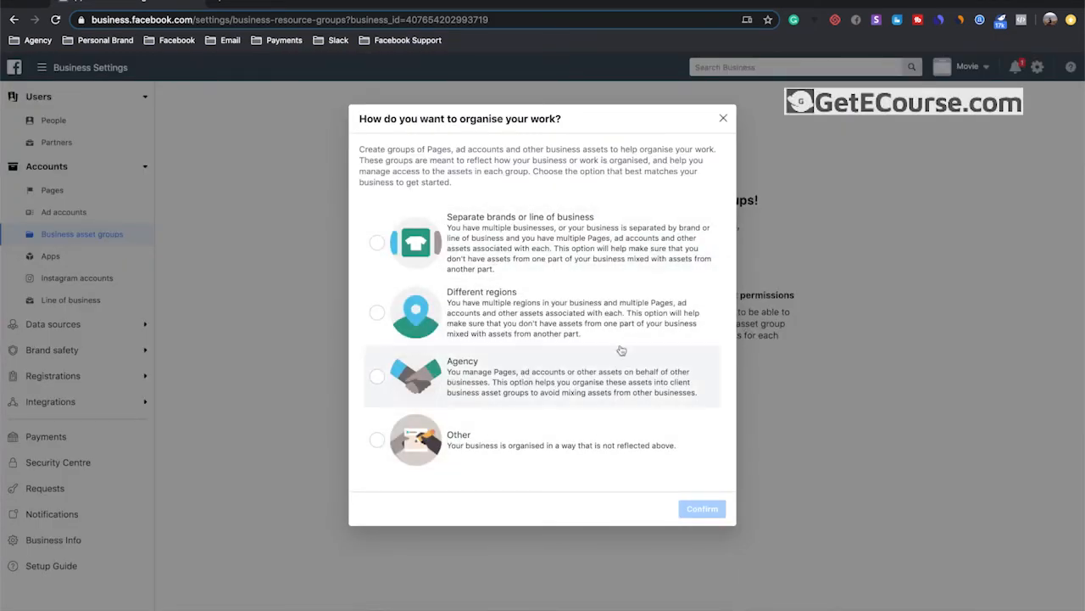
left_click(379, 380)
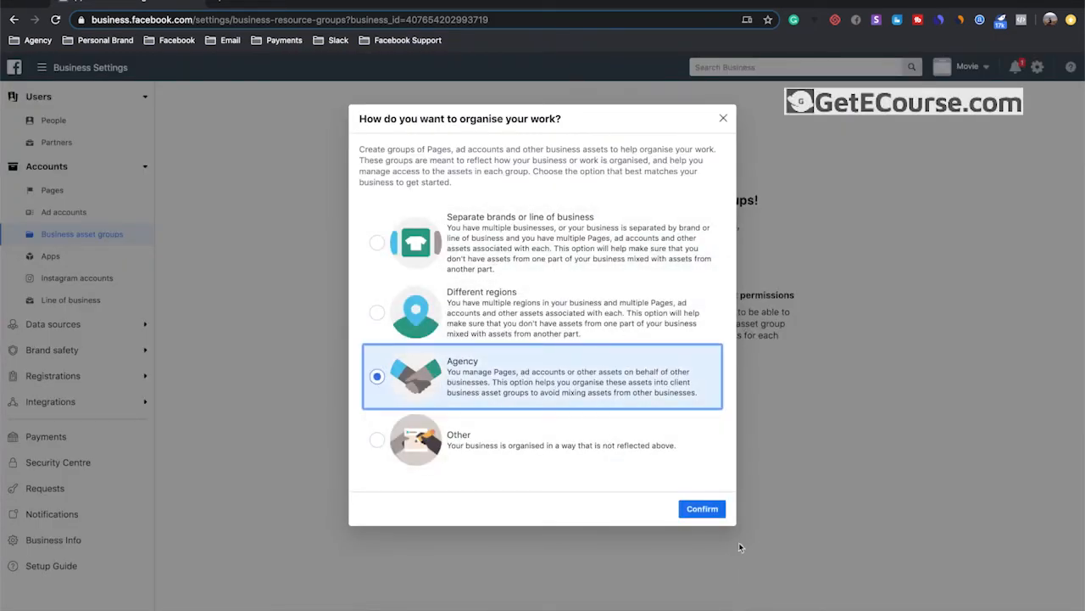
left_click(703, 508)
left_click(486, 322)
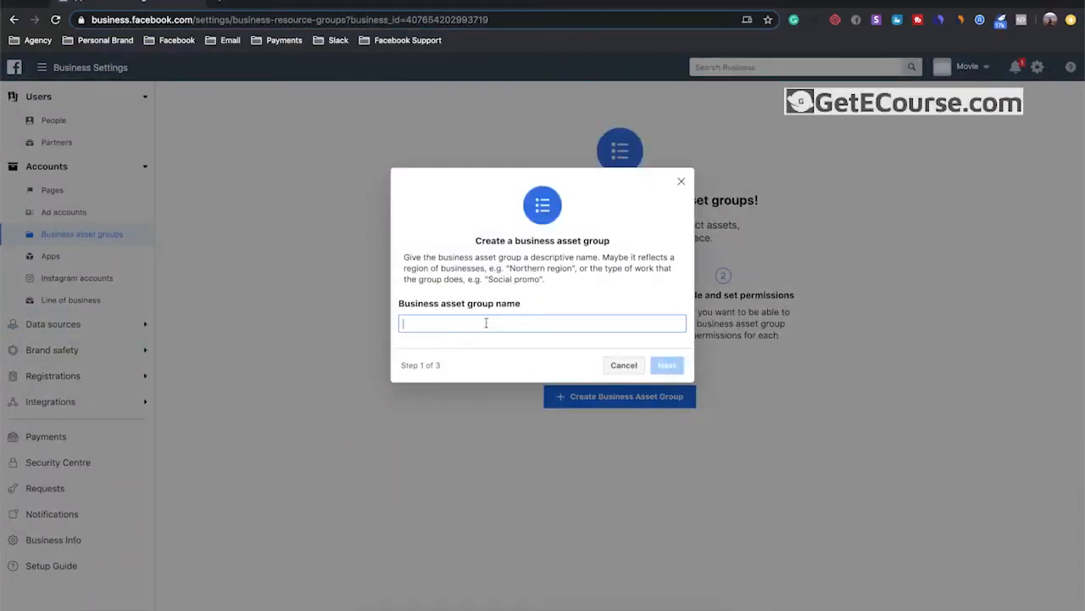
type("Client Name")
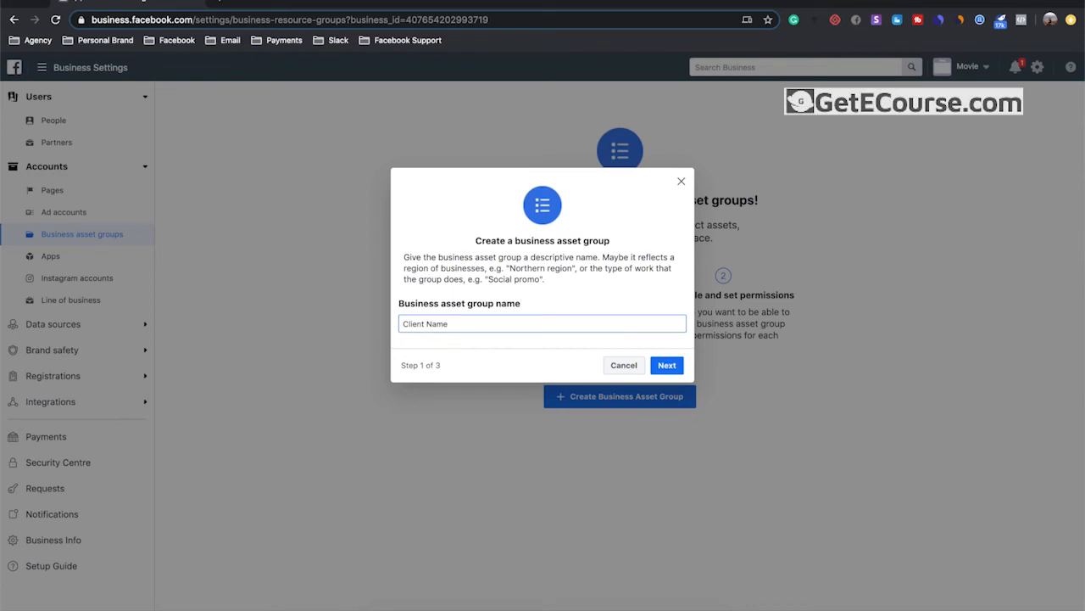
type(" (")
type("Nike)")
- Name the business asset group Nike and proceed to its asset selection
left_click_drag(476, 322, 318, 320)
type("Nike")
left_click(667, 366)
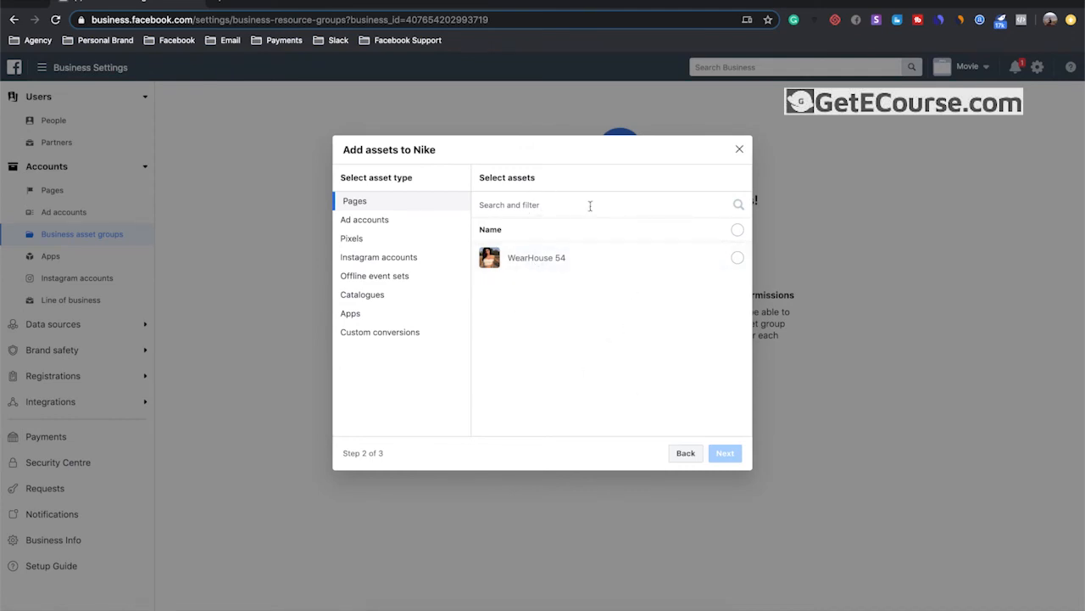
- Select the WearHouse 54 Page as an asset for the Nike business asset group
left_click(603, 266)
left_click(364, 222)
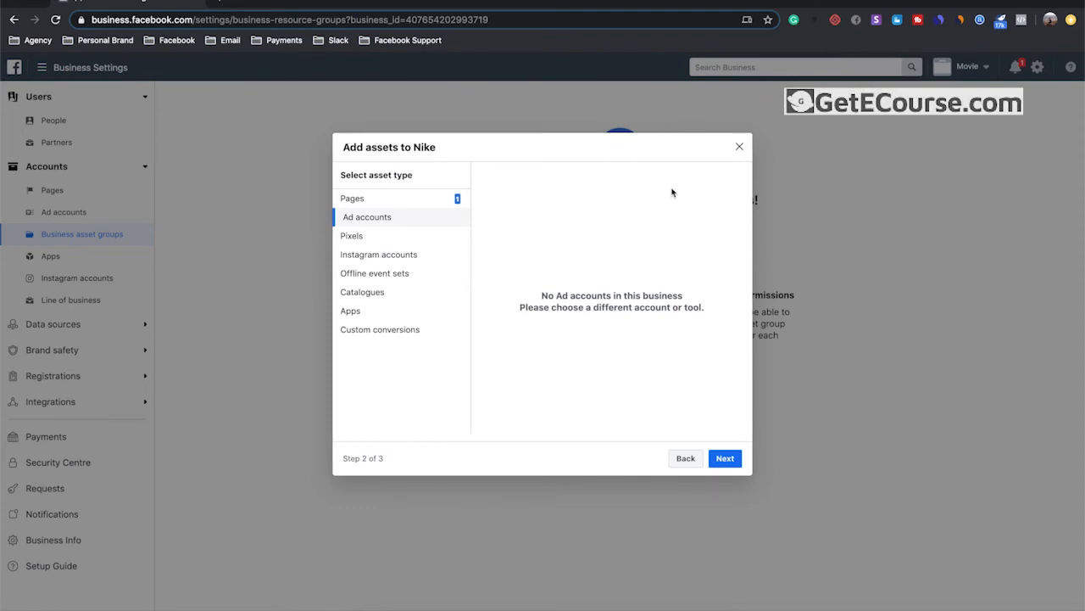
left_click(391, 202)
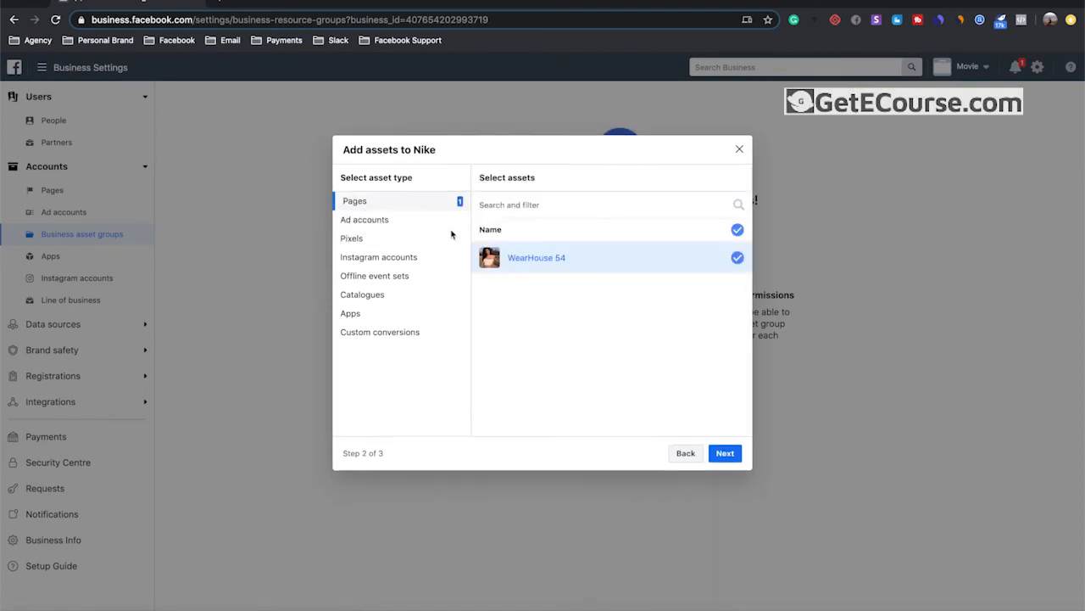
left_click(738, 258)
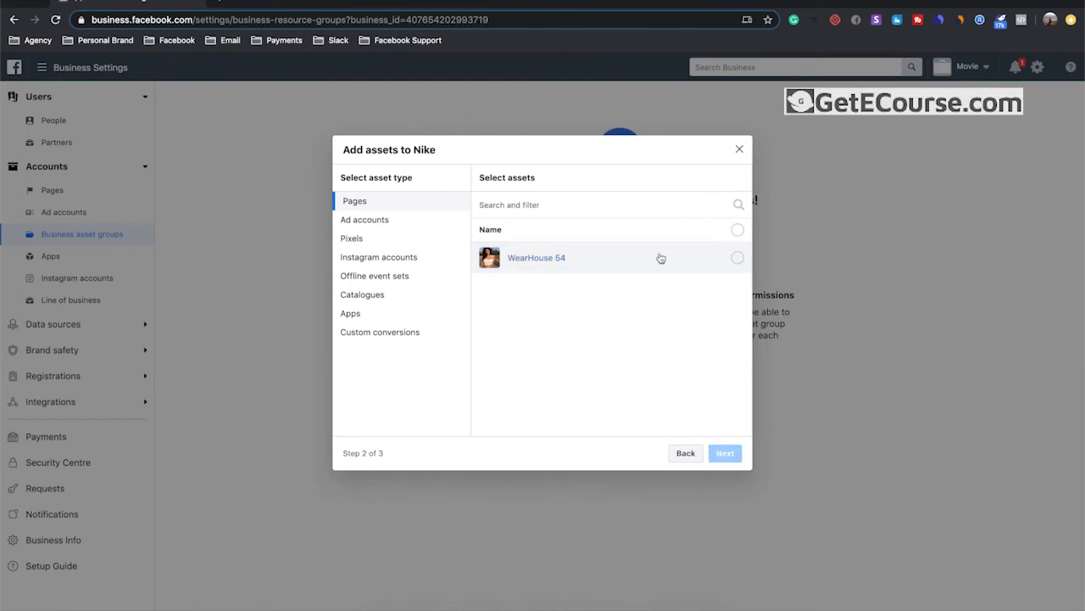
left_click(717, 264)
- Check the ad accounts and pixels, include the listed Instagram account in the Nike group, and proceed to people and permissions
left_click(421, 220)
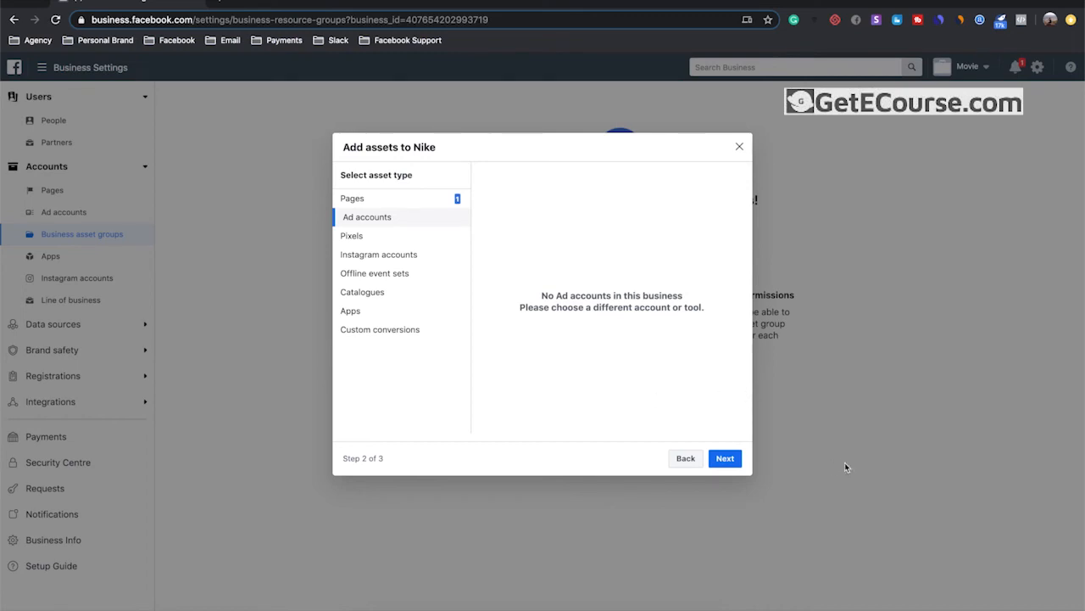
left_click(383, 242)
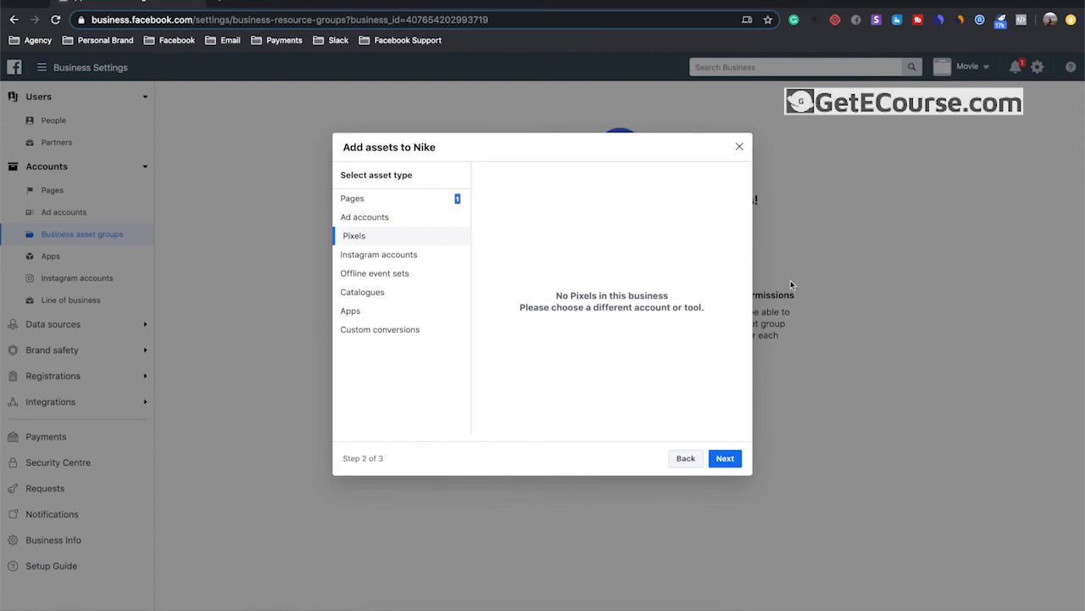
left_click(397, 258)
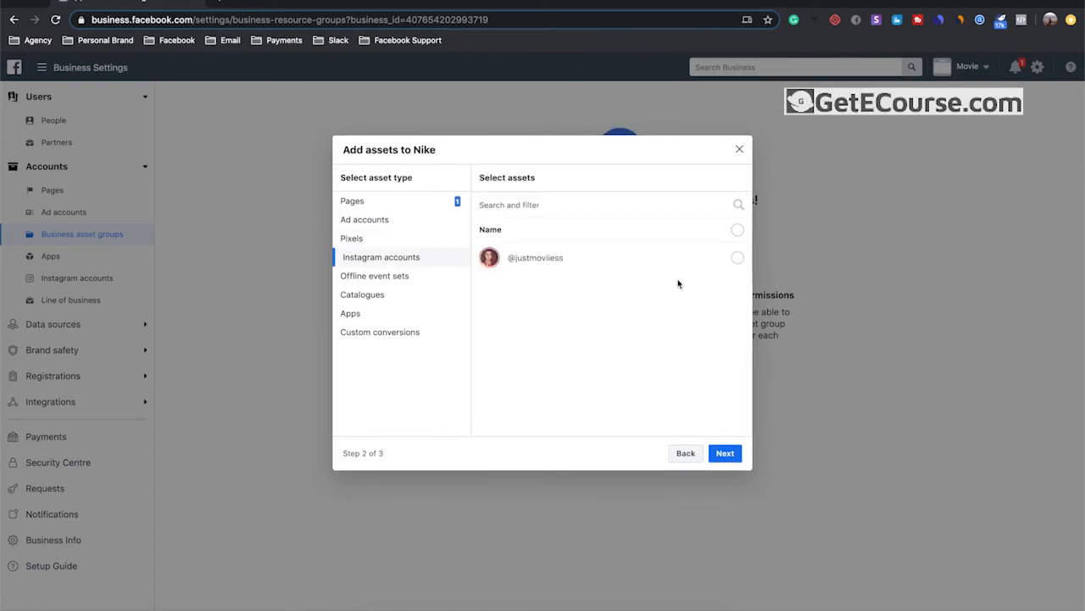
left_click(636, 273)
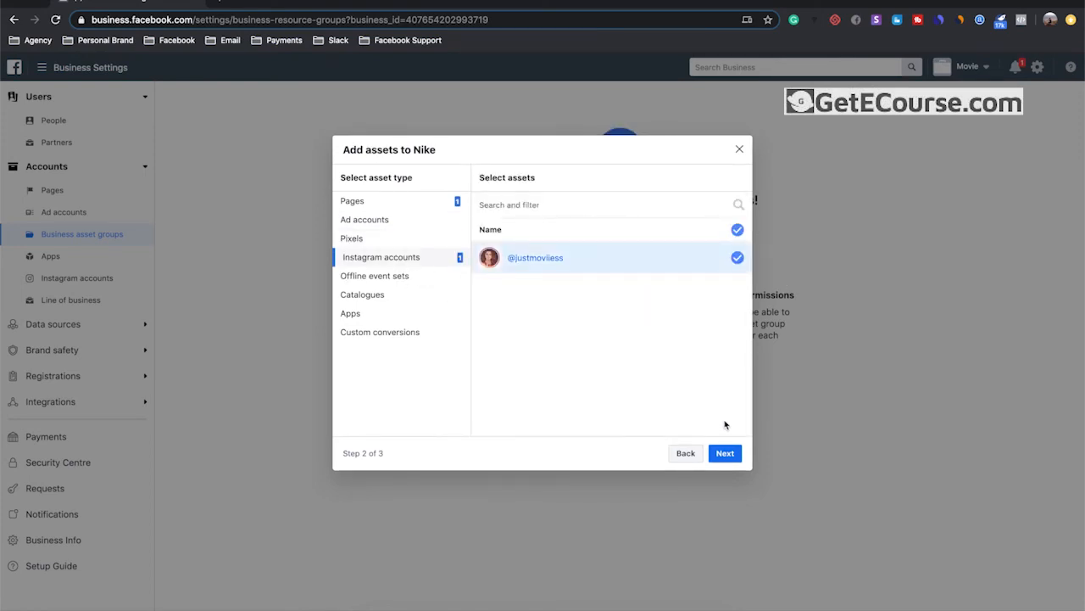
left_click(723, 454)
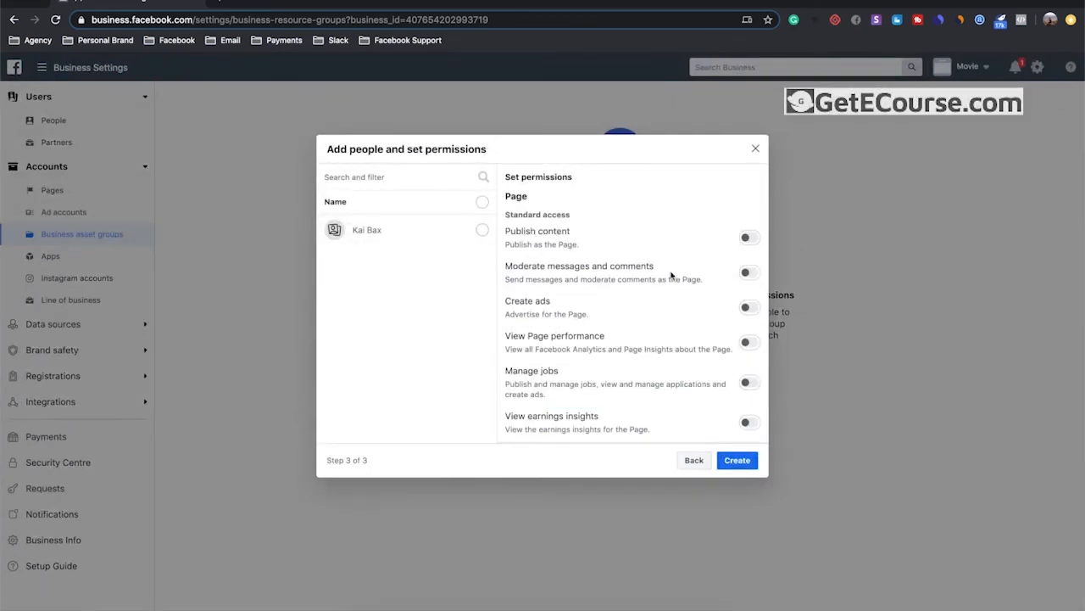
- Select the listed person for the Nike group and review the Page and Instagram account permission sections
left_click(419, 237)
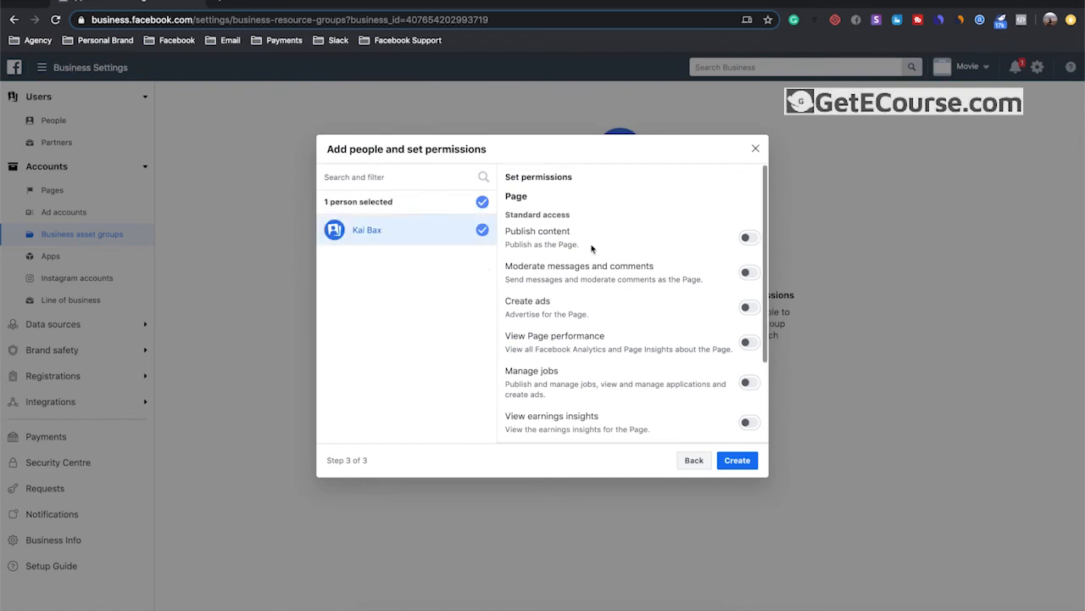
scroll(593, 250, "down", 1)
scroll(594, 250, "up", 1)
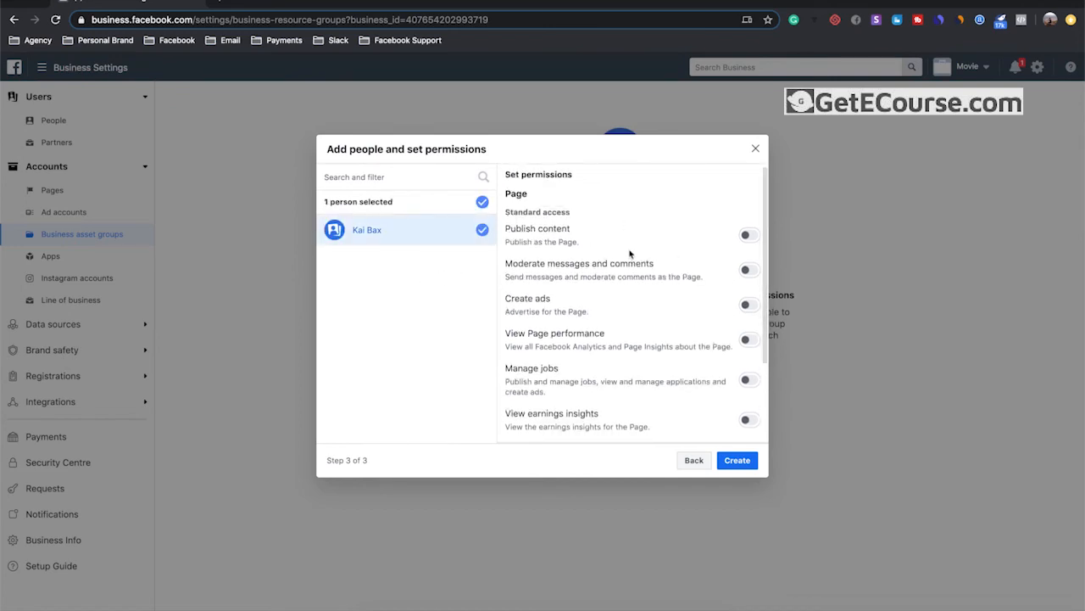
scroll(627, 303, "down", 1)
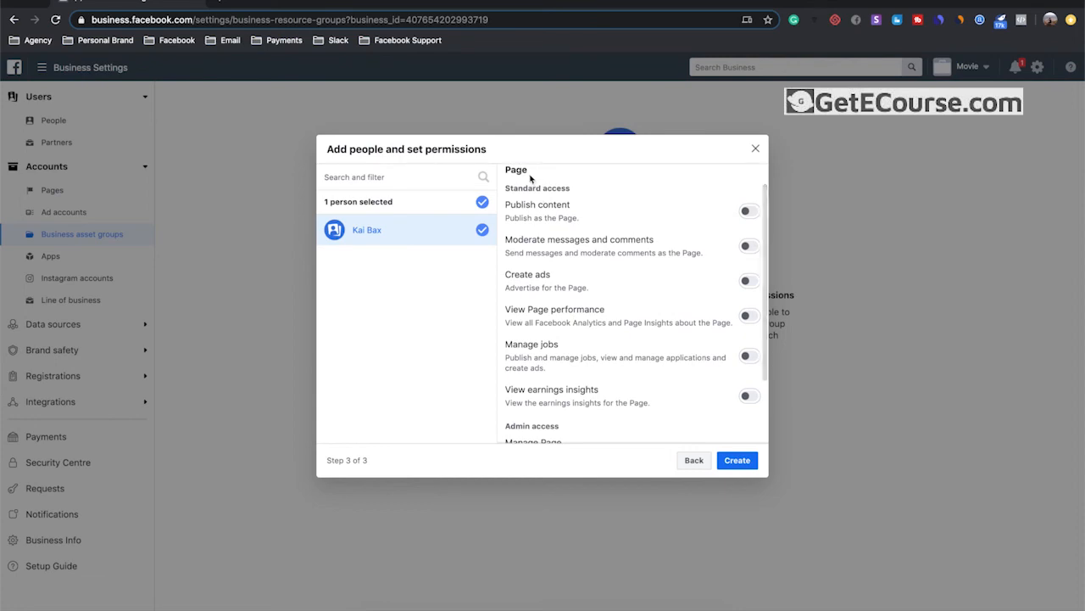
left_click_drag(531, 178, 510, 176)
left_click(534, 195)
scroll(533, 196, "down", 3)
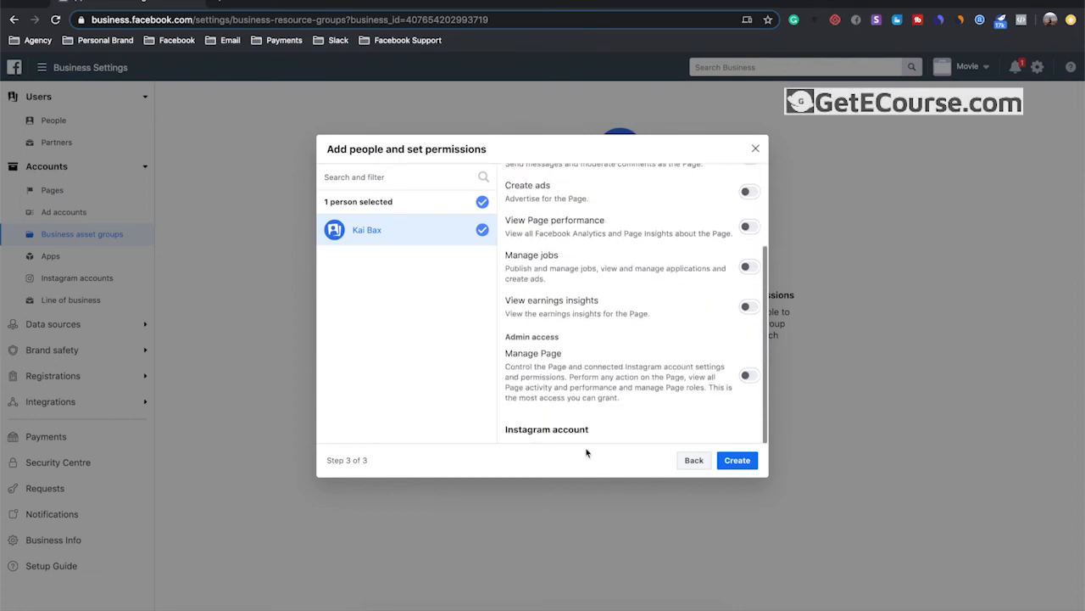
left_click_drag(587, 430, 518, 426)
left_click(555, 427)
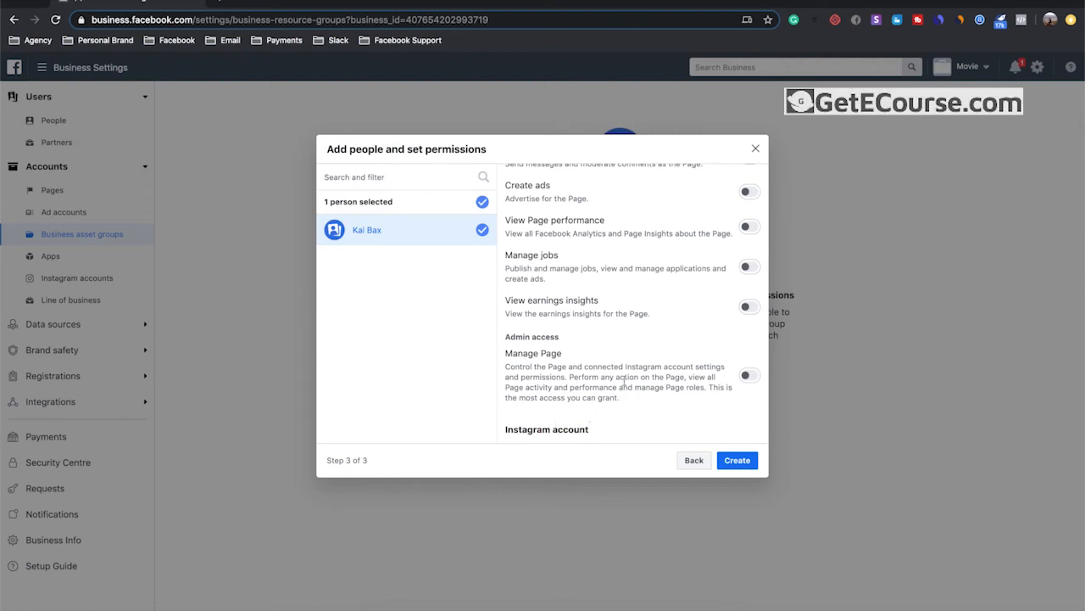
- Grant the selected person Manage Page, View earnings insights and Manage jobs permissions, and review the permission list
left_click(751, 375)
left_click(750, 307)
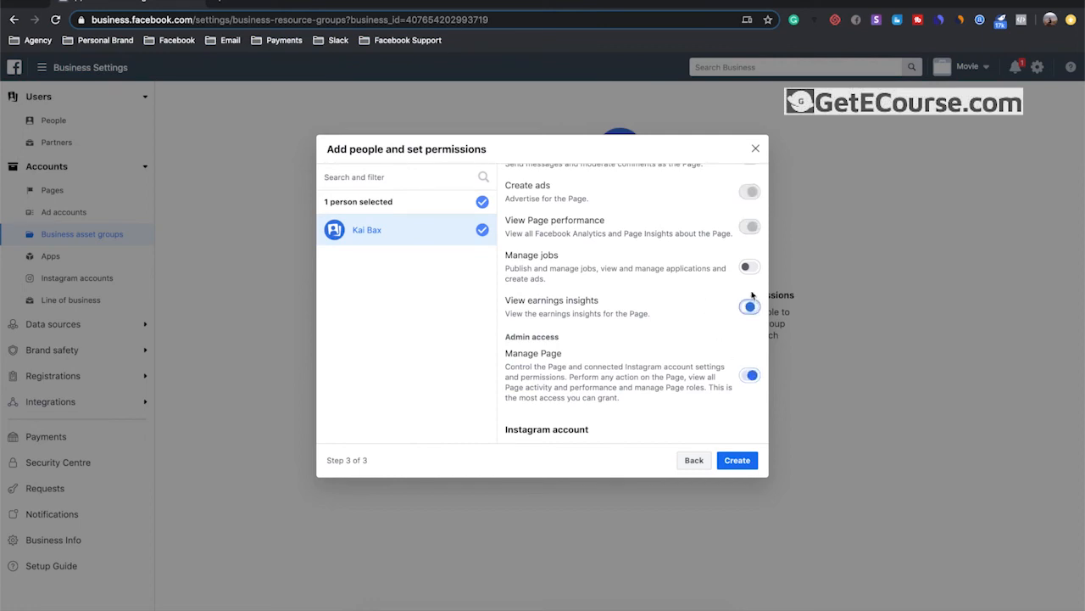
left_click(748, 267)
scroll(745, 265, "up", 3)
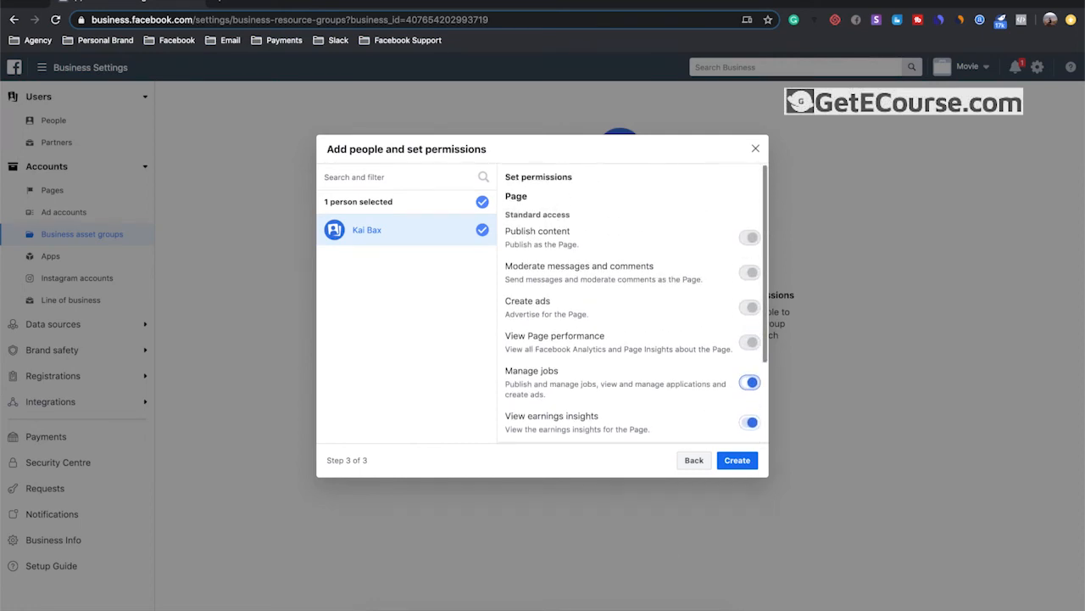
scroll(676, 317, "down", 3)
scroll(675, 318, "up", 3)
scroll(631, 396, "down", 3)
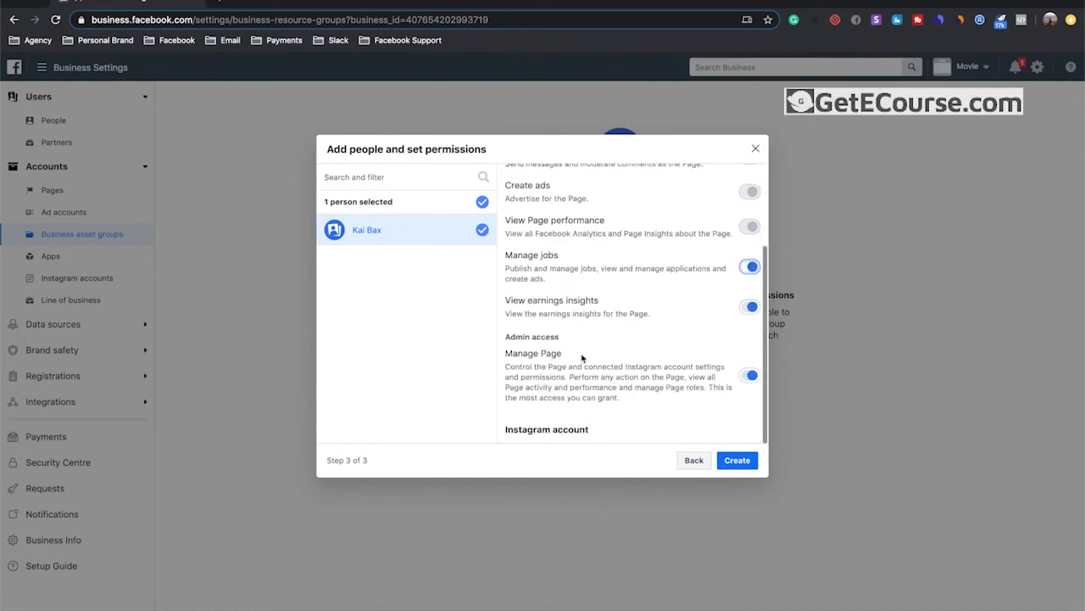
- Review the Manage Page admin access description, create the Nike business asset group, and close the confirmation
left_click_drag(660, 401, 512, 313)
left_click(626, 365)
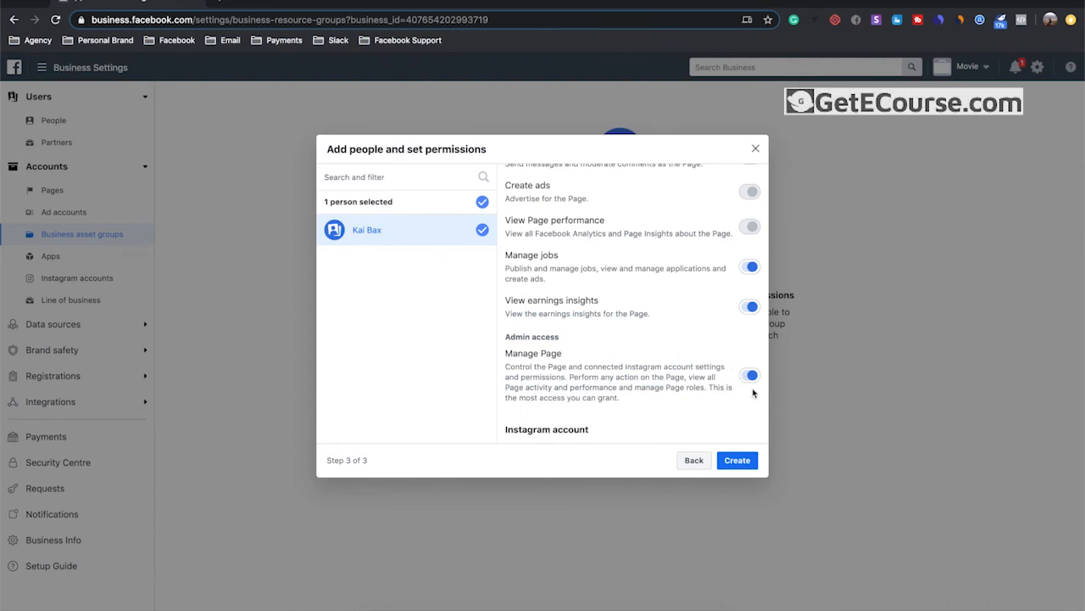
left_click(738, 460)
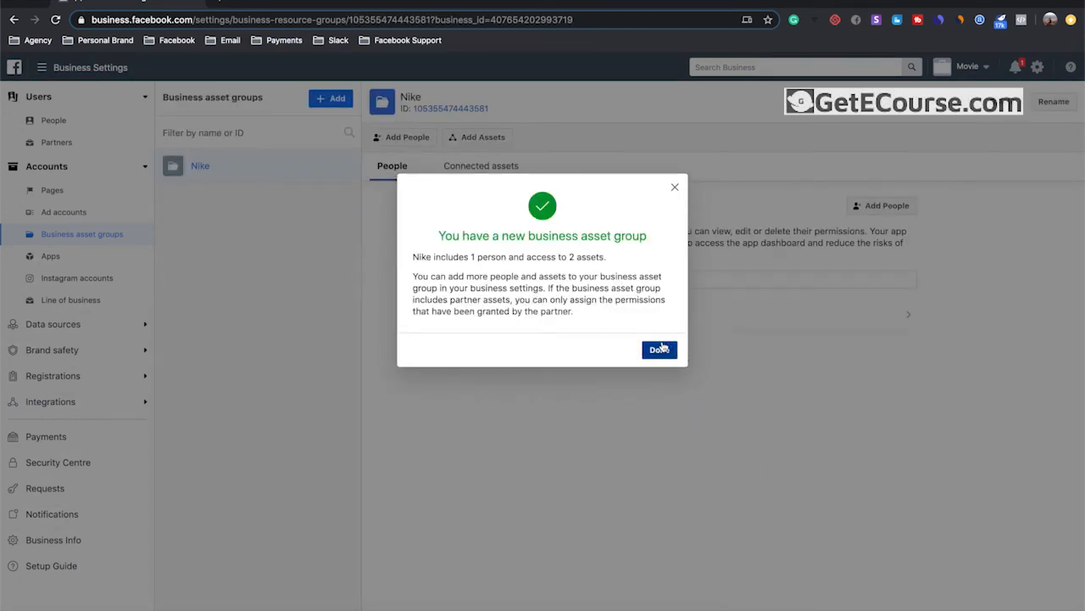
left_click(661, 345)
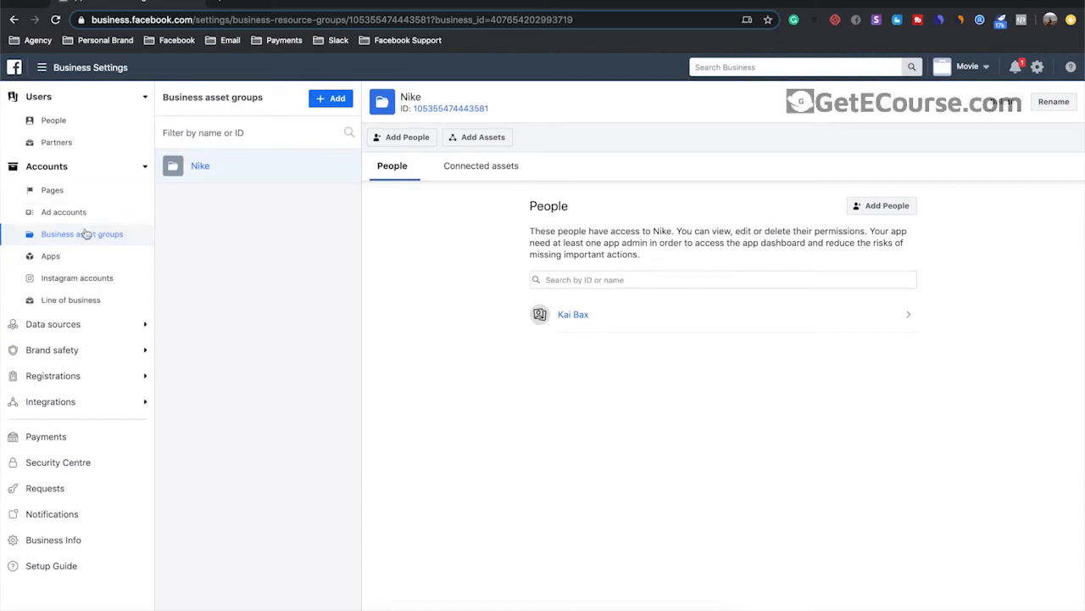
- Check the person's assigned assets, and inspect the options for adding people to the Nike group without assigning anyone
left_click(82, 125)
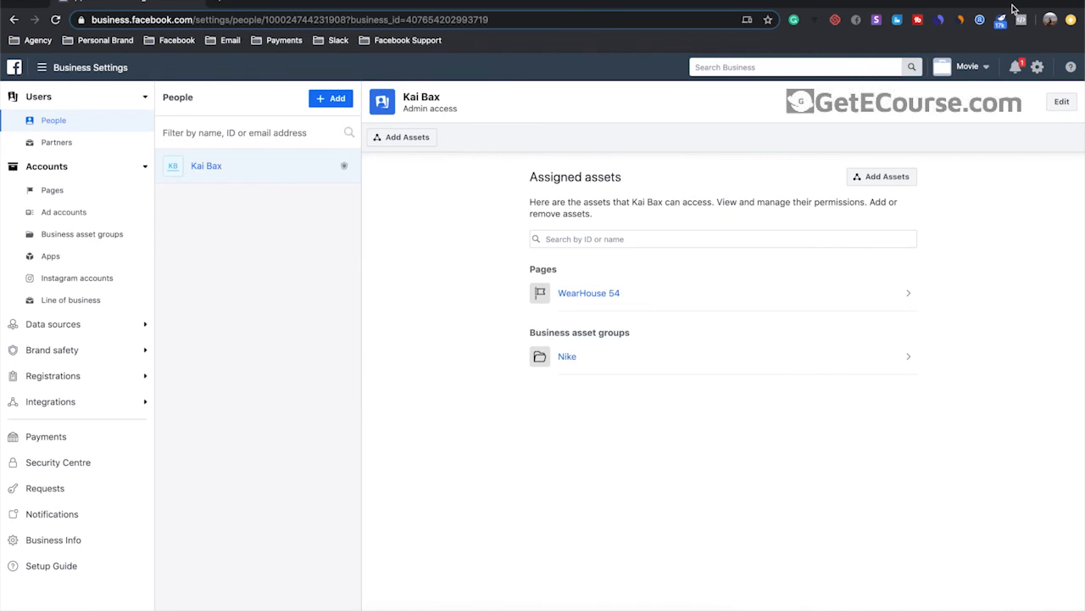
left_click(117, 234)
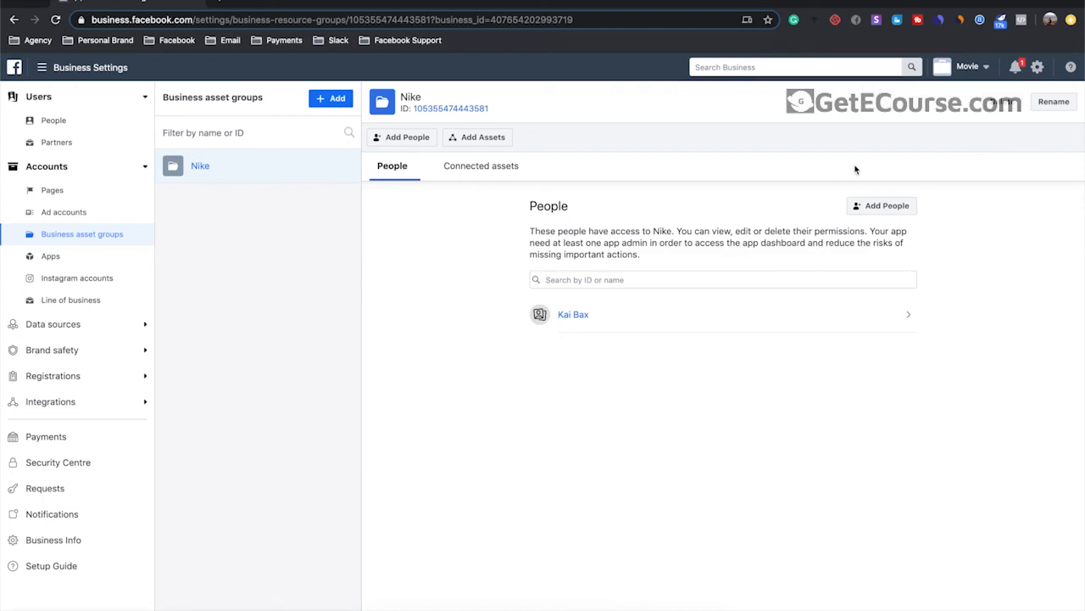
left_click(882, 206)
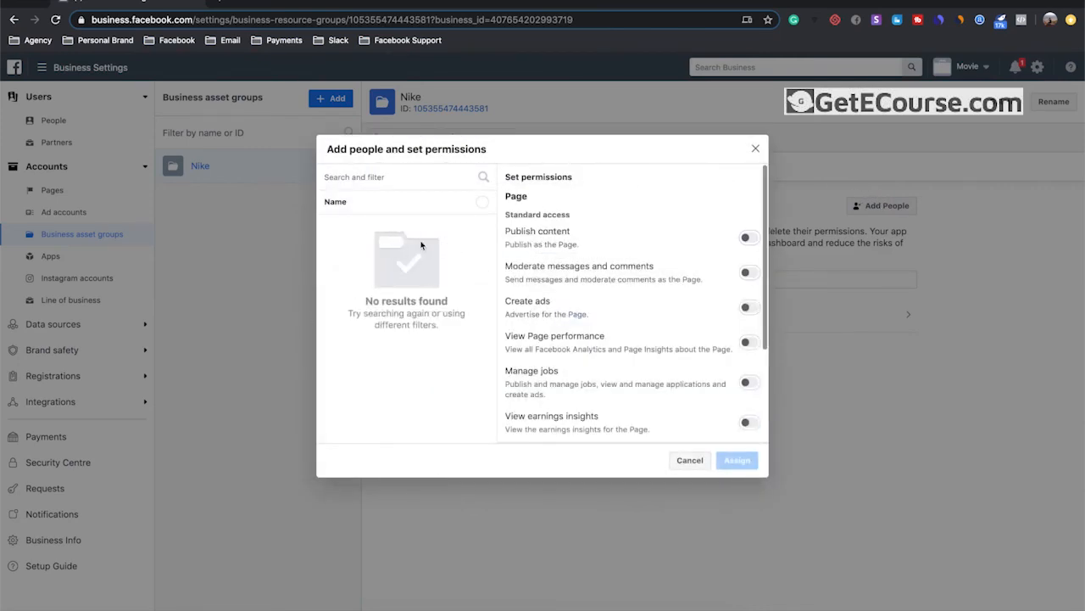
scroll(553, 246, "down", 2)
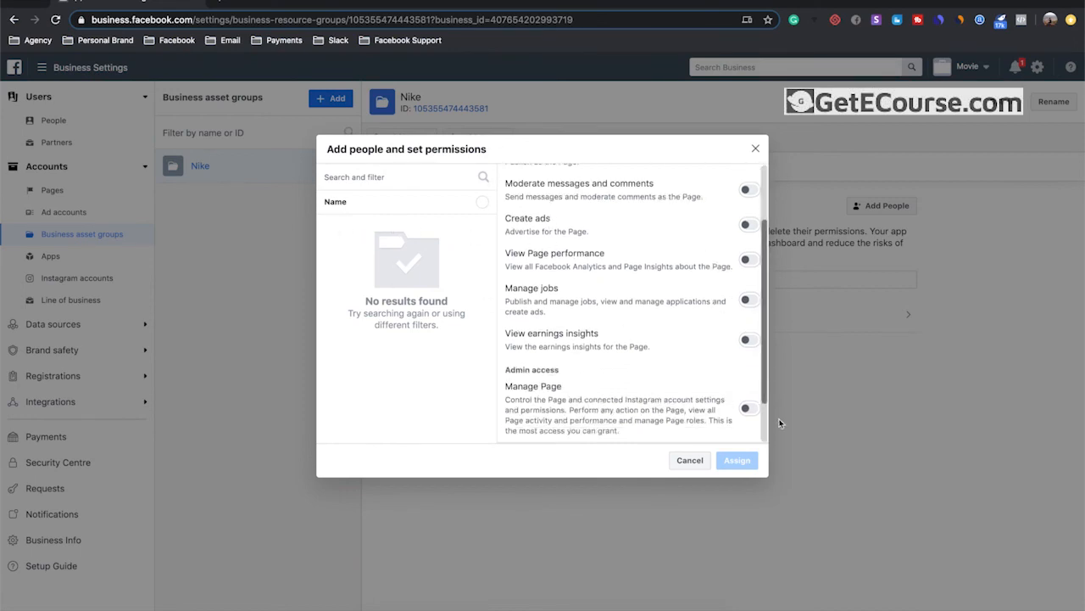
left_click(690, 460)
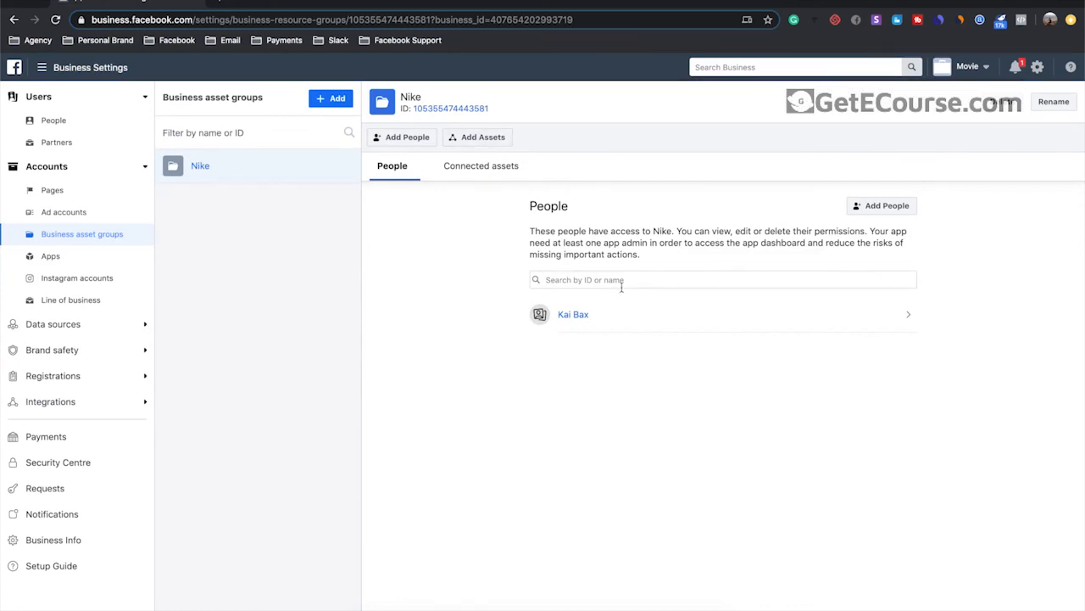
- Inspect the asset types that can be added to the Nike group and the frequently used business tools, changing nothing
left_click(475, 137)
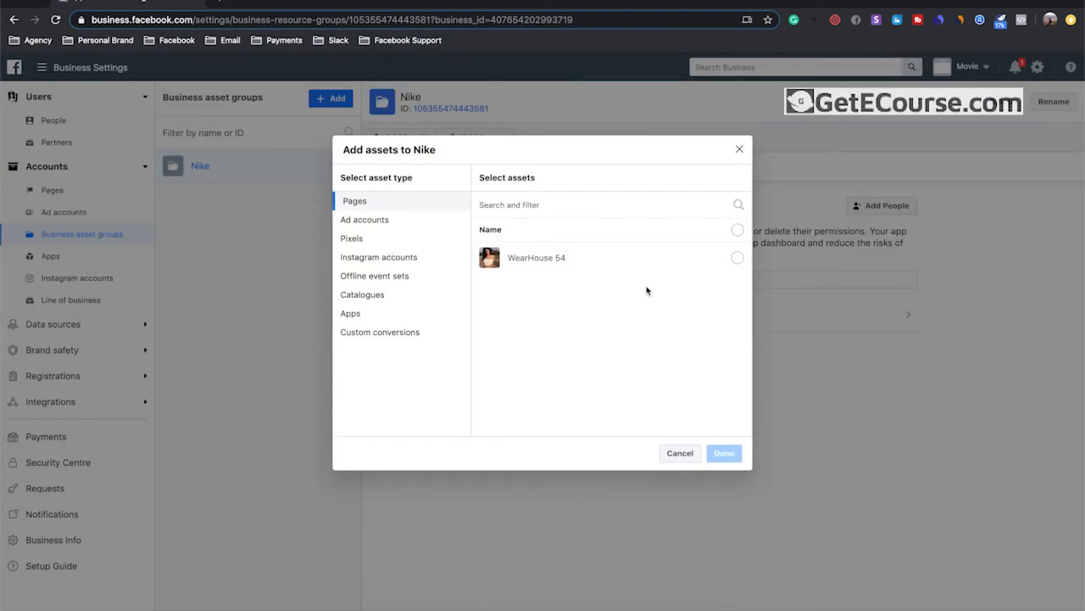
left_click(664, 453)
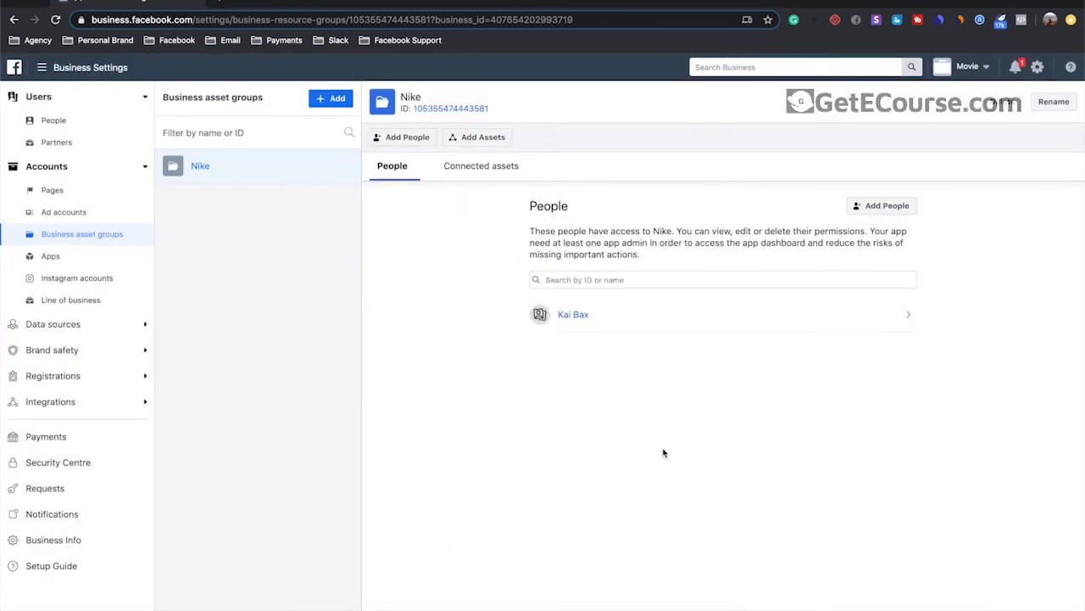
left_click(44, 68)
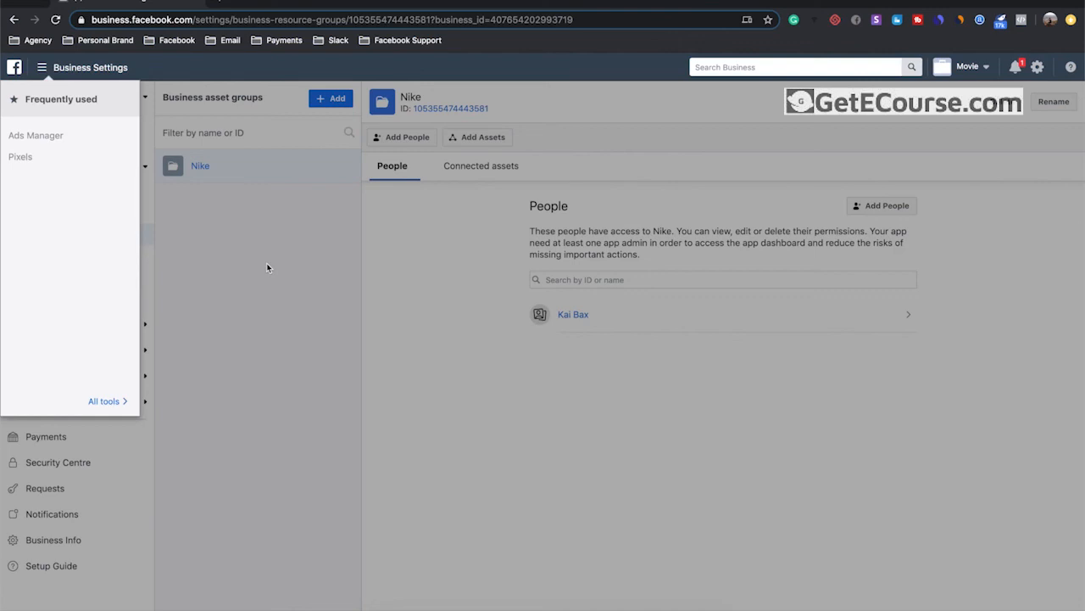
left_click(510, 359)
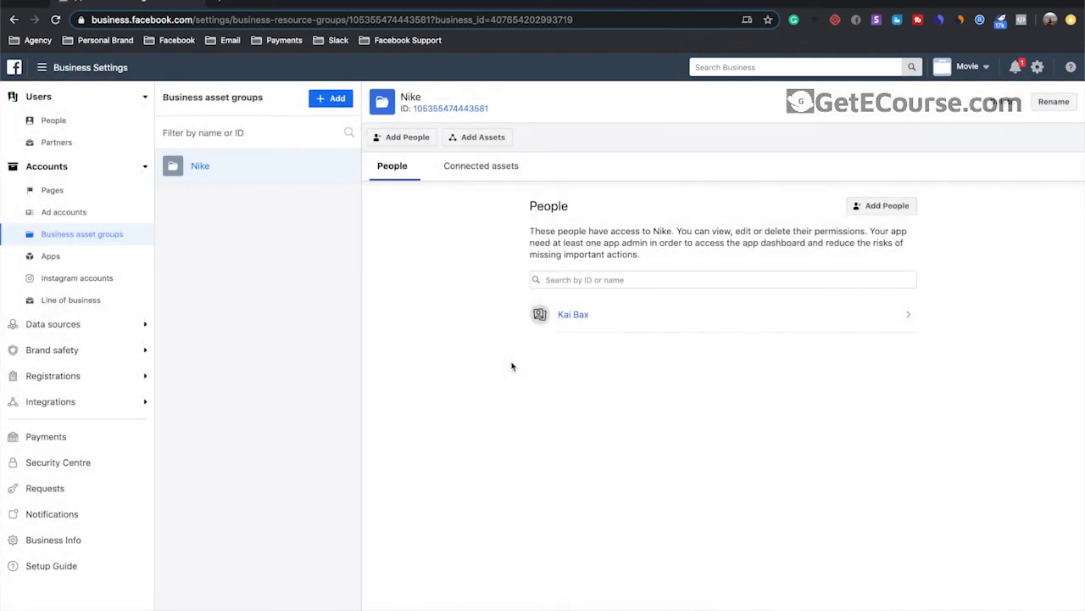